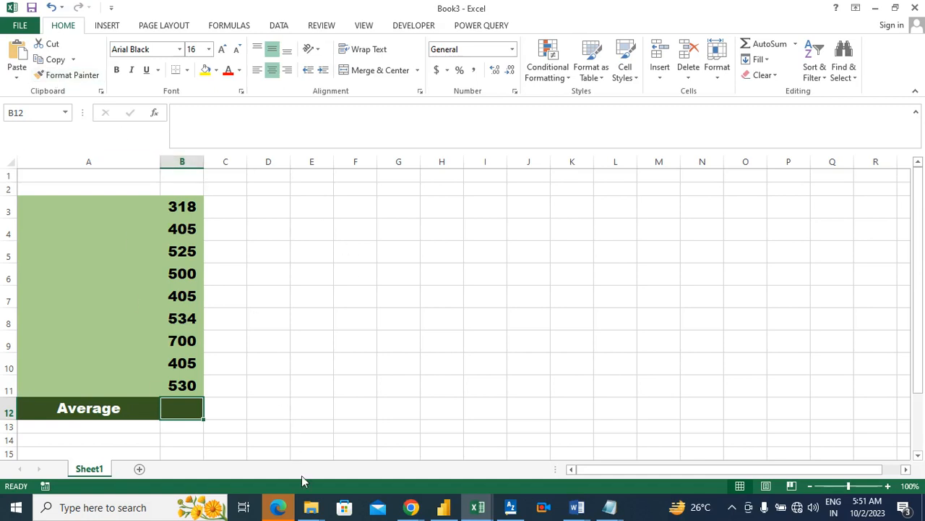
# Switch to File Explorer and permanently delete "File 6 - Create average formula through macro english" from the "Files with formula" folder
pyautogui.moveTo(313, 510)
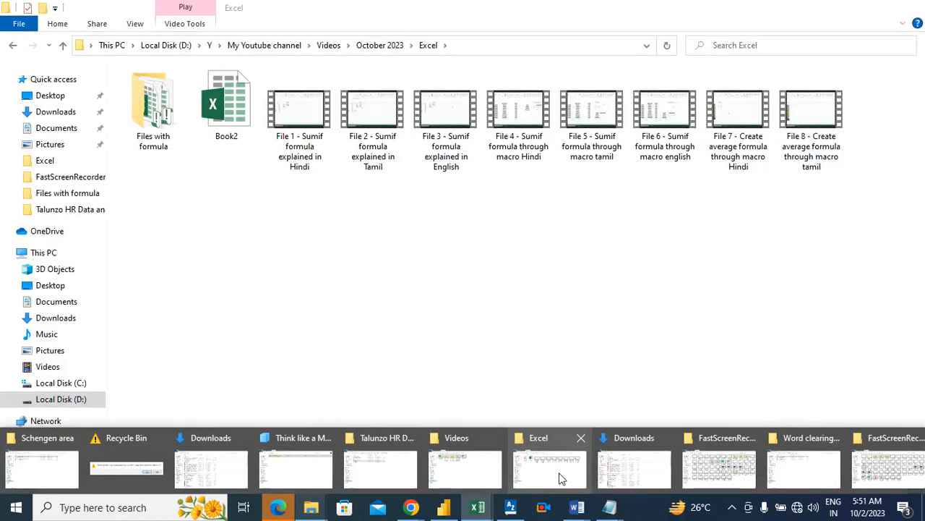
pyautogui.click(559, 477)
pyautogui.click(163, 123)
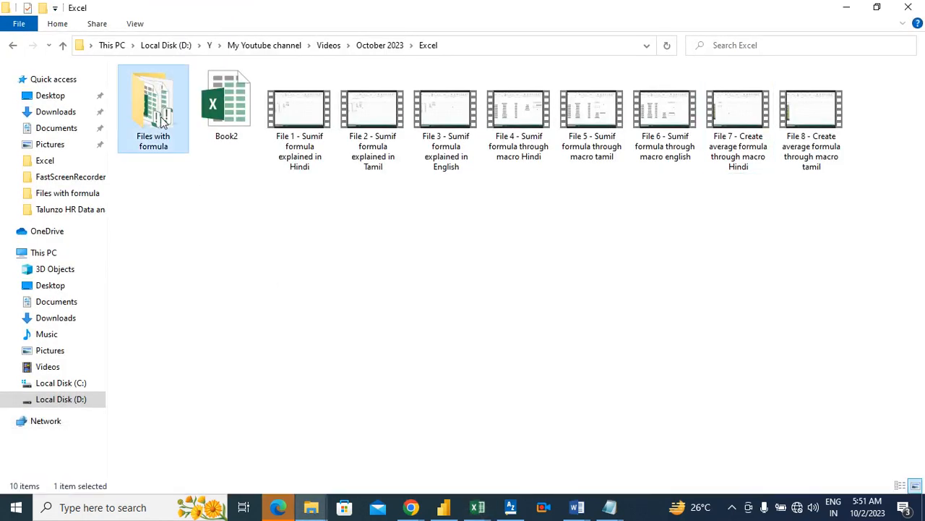
pyautogui.doubleClick(163, 123)
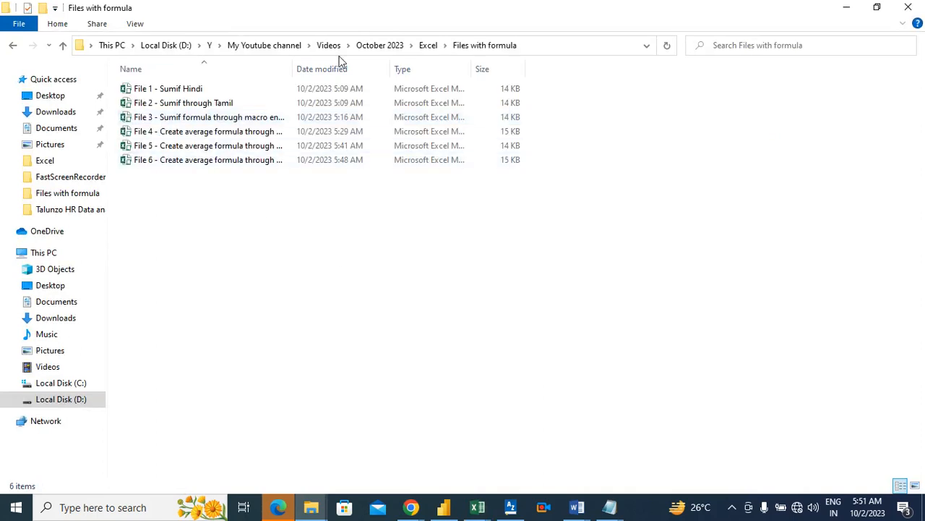
pyautogui.moveTo(293, 66); pyautogui.dragTo(397, 82)
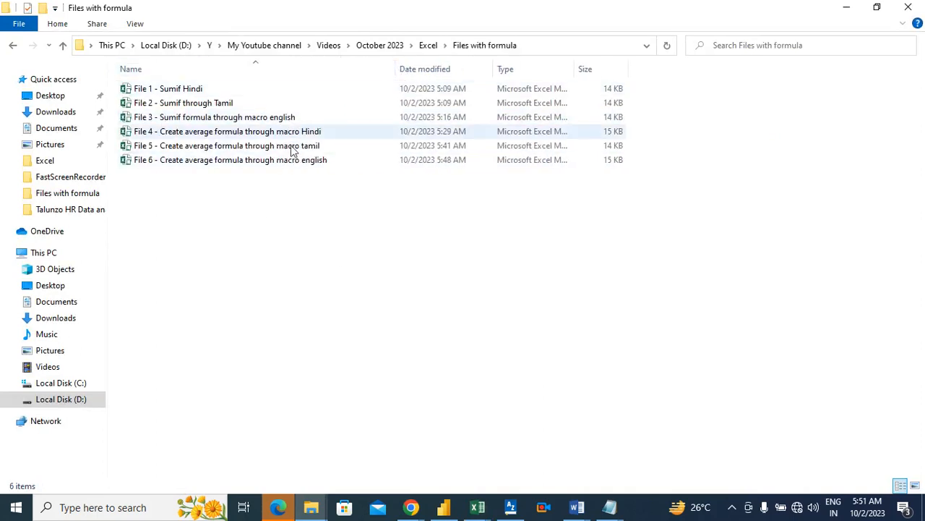
pyautogui.click(266, 166)
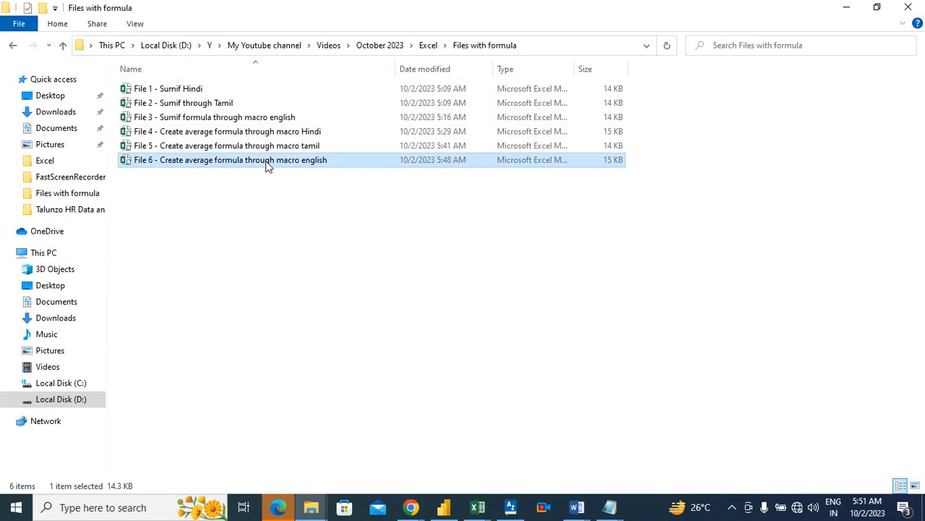
pyautogui.hotkey('shift', 'Delete')
pyautogui.press('Return')
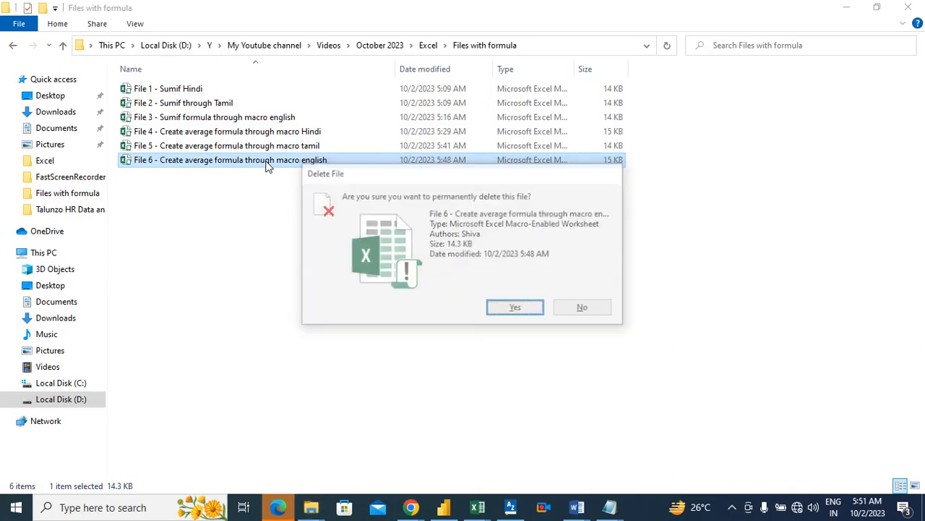
# Return to the Book3 workbook in Excel and set it up for saving in "Files with formula" as an Excel Macro-Enabled Workbook
pyautogui.hotkey('alt', 'Tab')
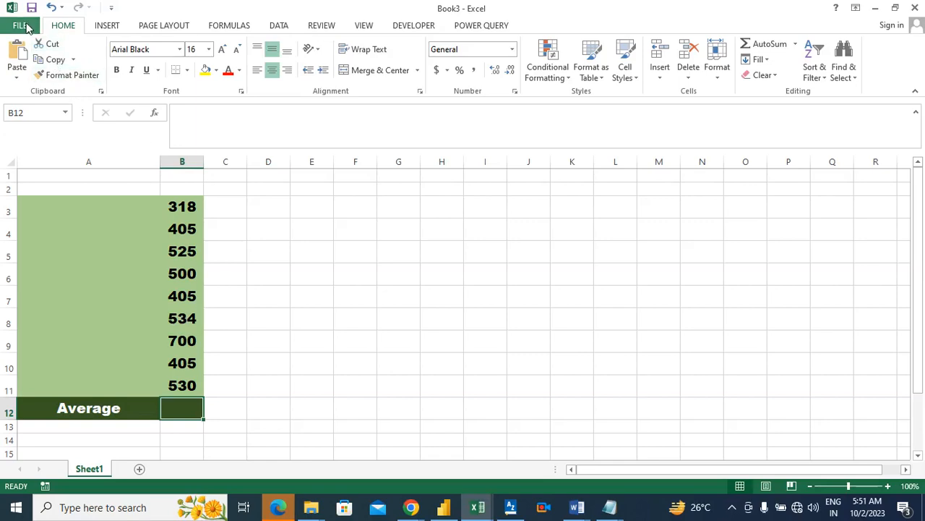
pyautogui.click(25, 26)
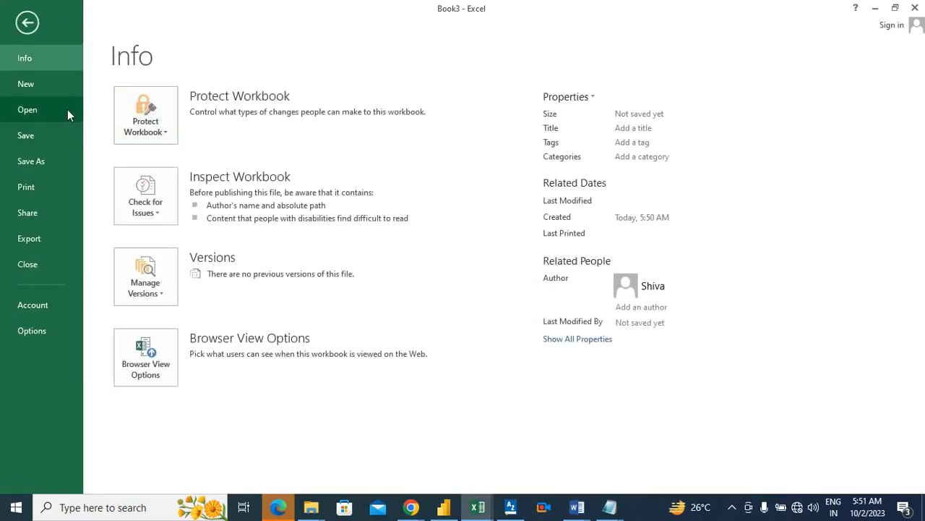
pyautogui.click(33, 163)
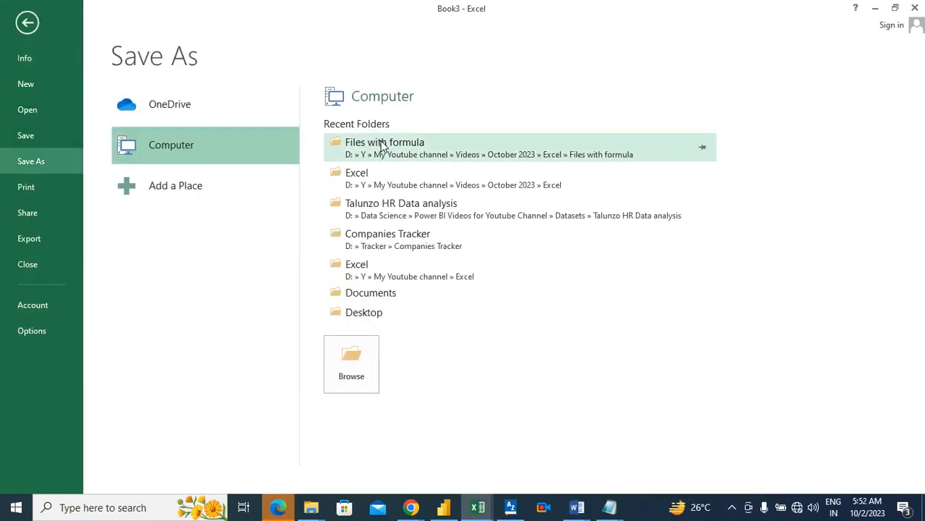
pyautogui.click(351, 144)
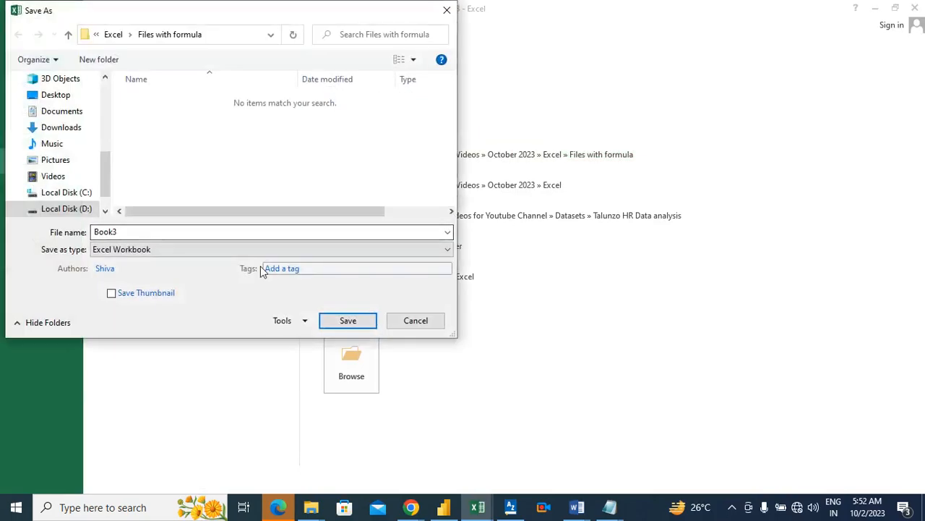
pyautogui.click(162, 249)
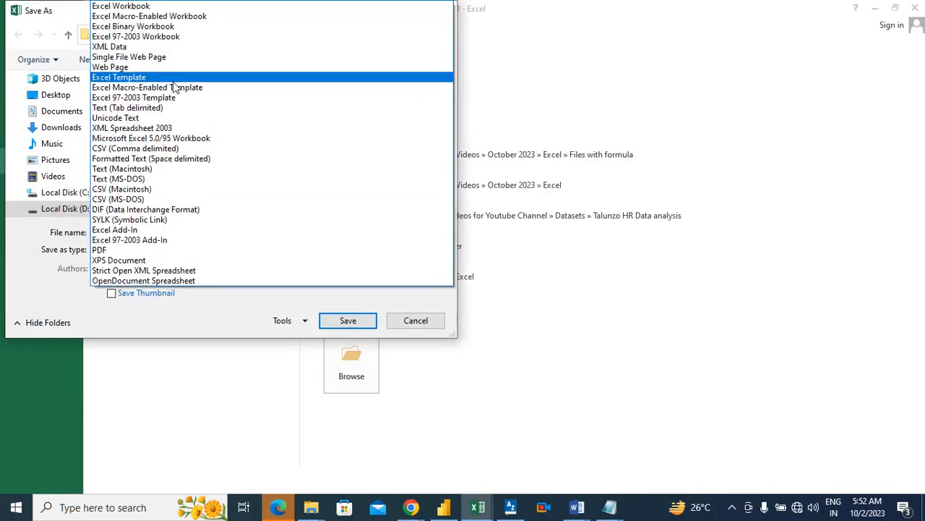
pyautogui.click(40, 304)
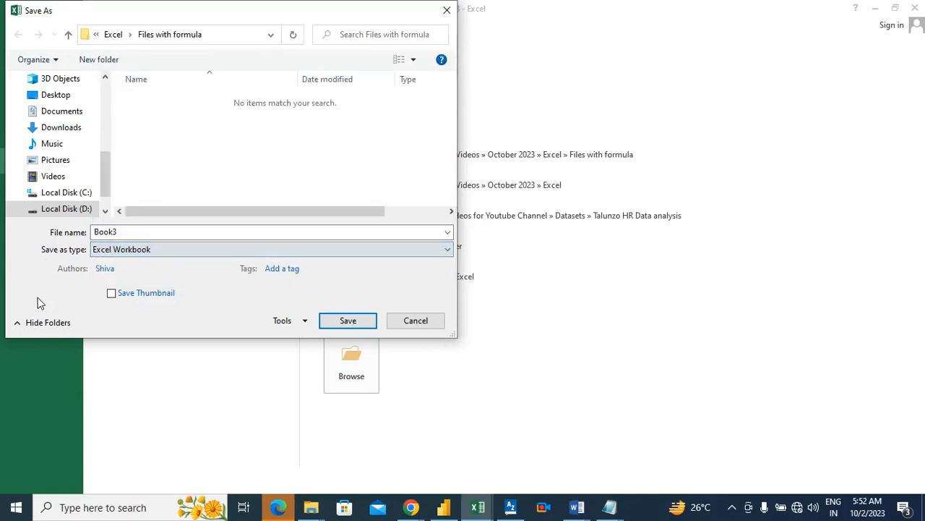
pyautogui.click(94, 249)
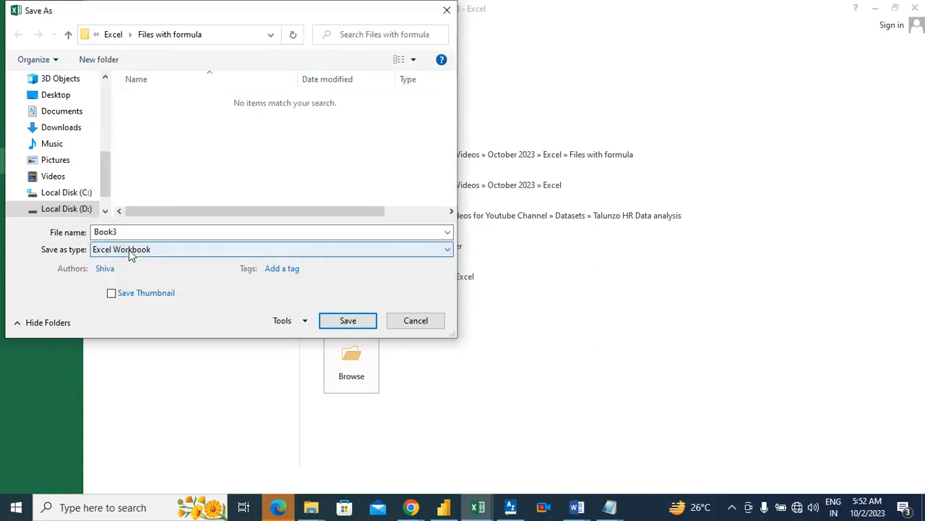
pyautogui.click(165, 16)
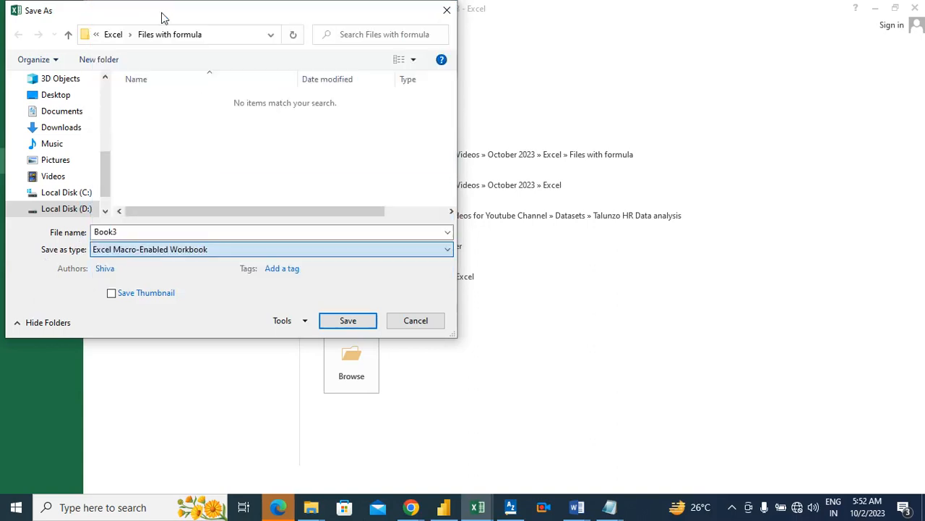
# Name the file "File 6 - Create average formula through macro english" and save it
pyautogui.doubleClick(134, 231)
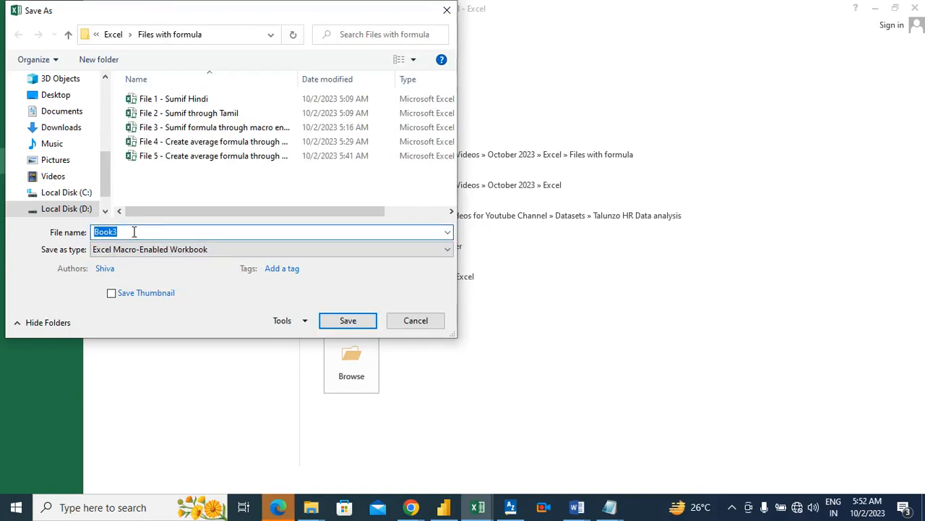
pyautogui.write('Filke')
pyautogui.press('BackSpace')
pyautogui.press('BackSpace')
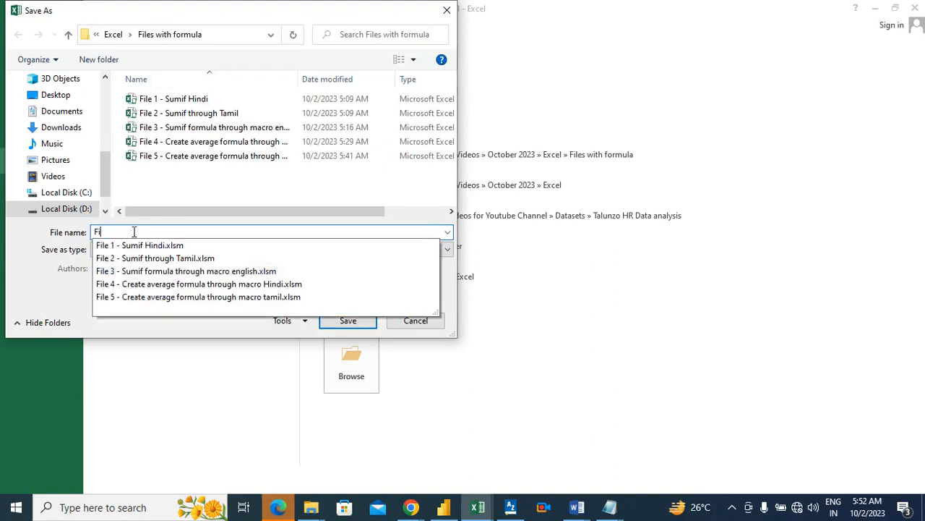
pyautogui.write('le 6')
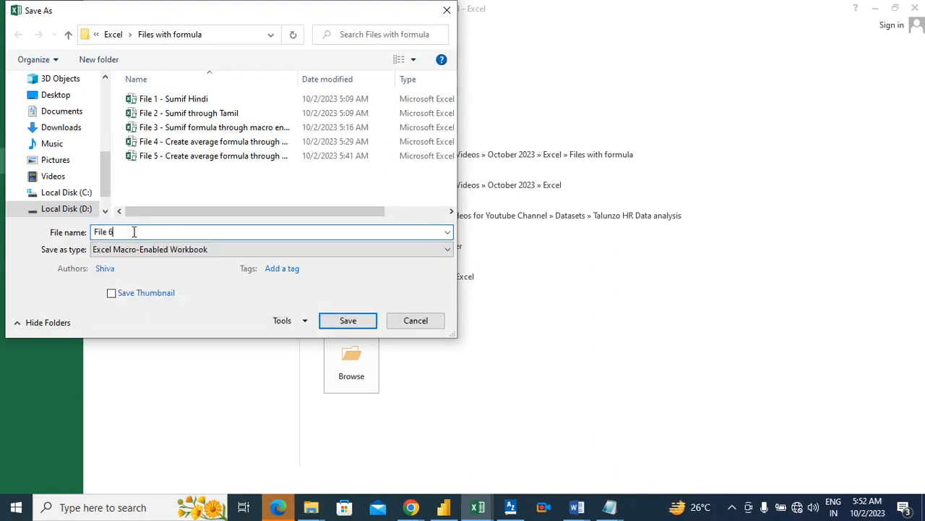
pyautogui.write(' - Create average formula')
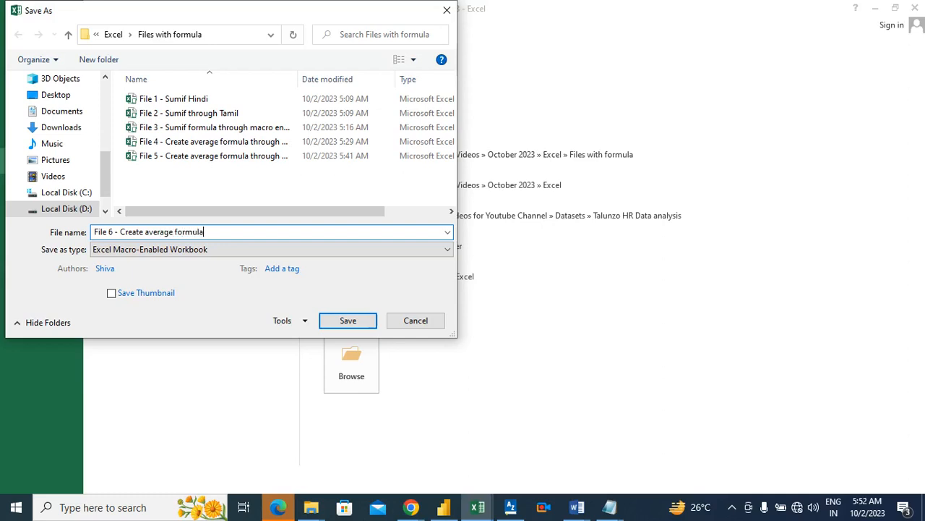
pyautogui.write(' through ma')
pyautogui.write('cro englush')
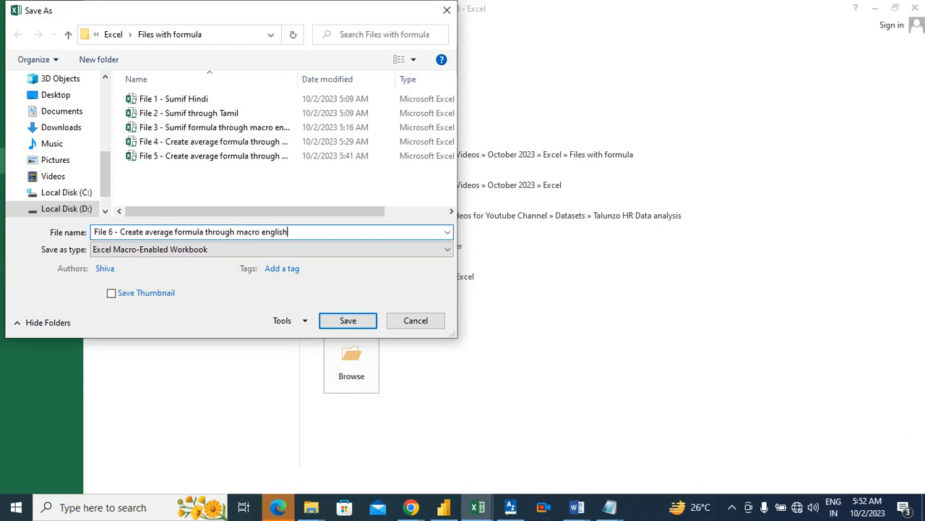
pyautogui.click(357, 321)
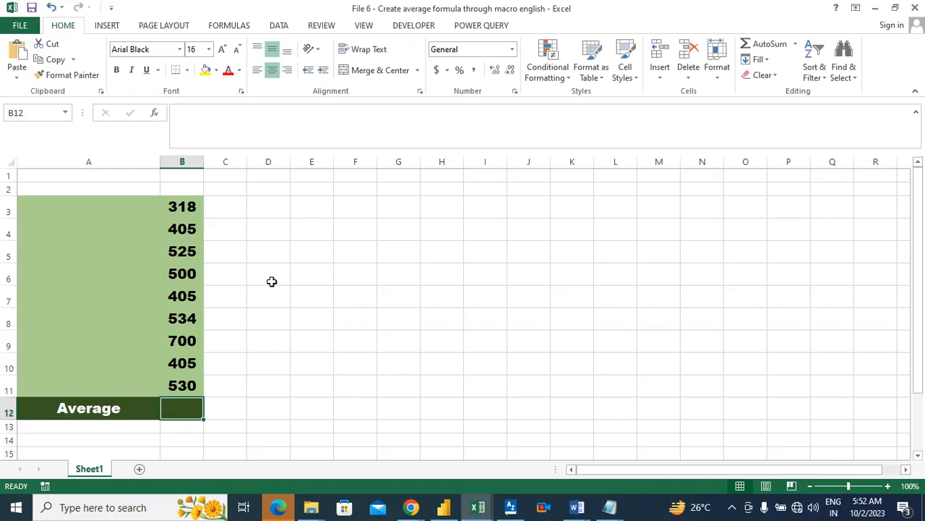
# Draw a rectangle about 5.72" wide and 1.49" high across columns E to M, rows 3 to 7, and fill it dark blue
pyautogui.click(304, 192)
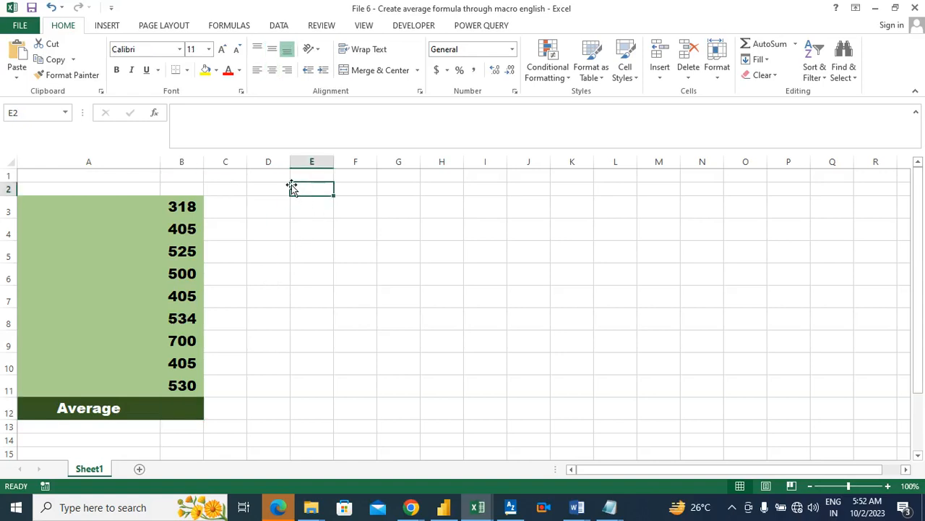
pyautogui.click(108, 27)
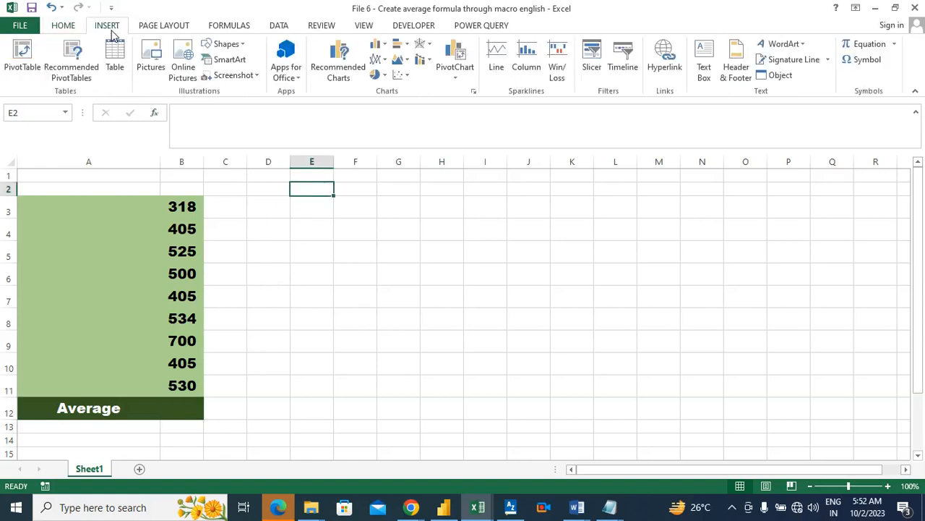
pyautogui.click(232, 48)
pyautogui.click(207, 147)
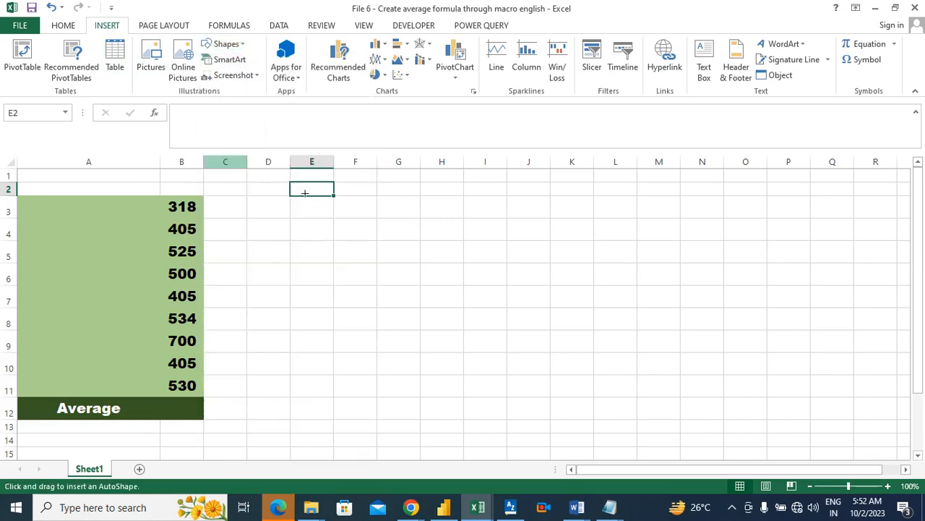
pyautogui.moveTo(304, 199)
pyautogui.mouseDown()
pyautogui.moveTo(388, 283)
pyautogui.moveTo(605, 306)
pyautogui.moveTo(633, 288)
pyautogui.moveTo(677, 295)
pyautogui.mouseUp()
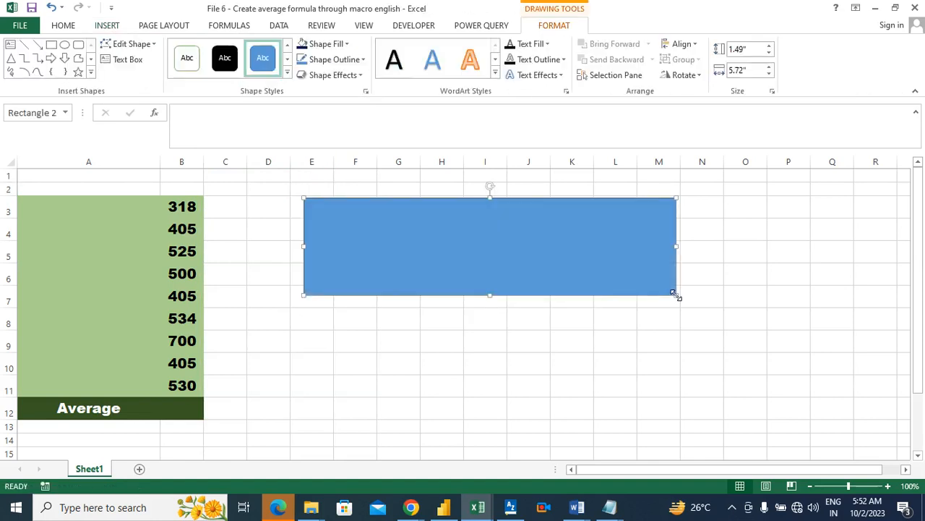
pyautogui.click(333, 49)
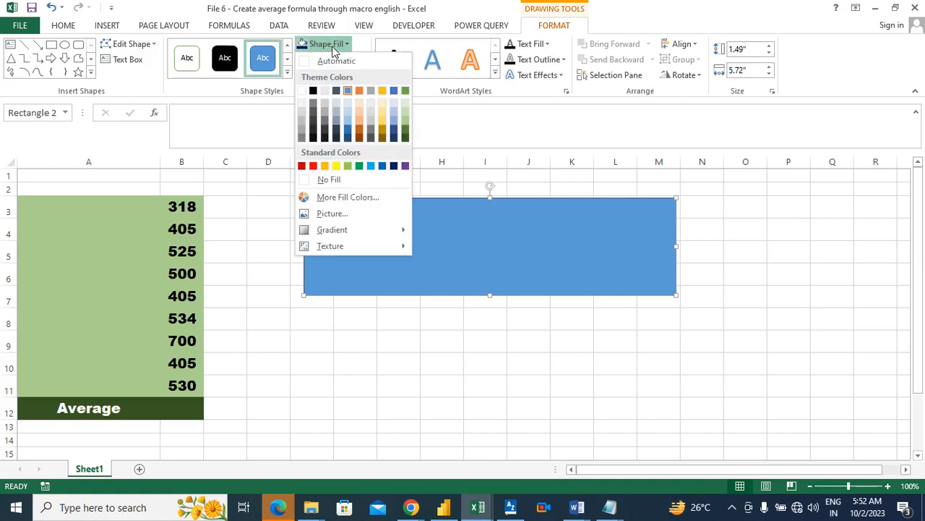
pyautogui.click(395, 166)
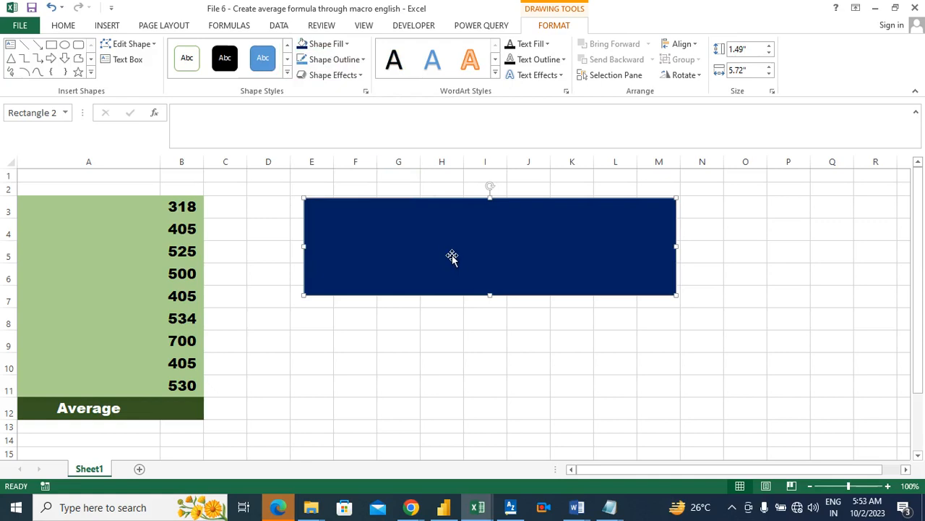
# Enter the label "Calculate total" in the dark blue rectangle
pyautogui.write('Calculoa')
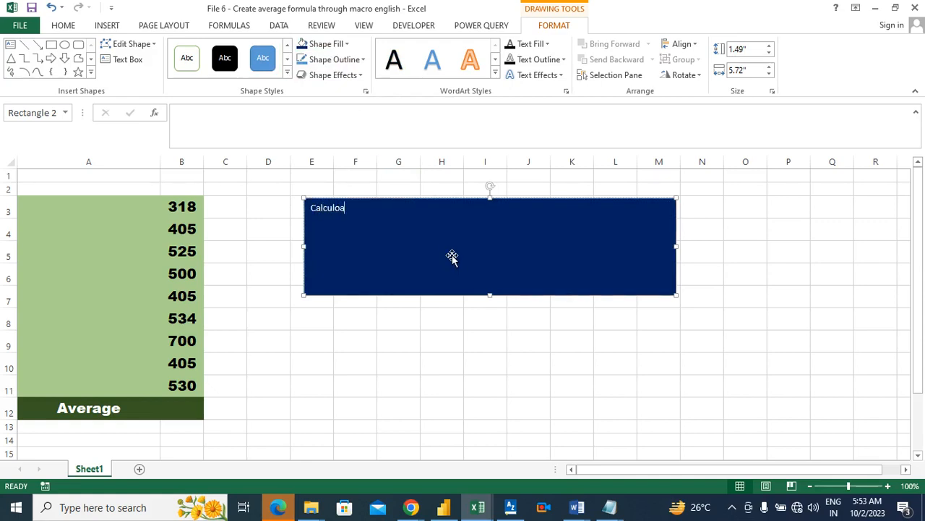
pyautogui.write('te totra')
pyautogui.press('BackSpace')
pyautogui.press('BackSpace')
# Center the rectangle's whole label both horizontally and vertically
pyautogui.hotkey('shift', 'Left')
pyautogui.hotkey('shift', 'Left')
pyautogui.hotkey('shift', 'Left')
pyautogui.hotkey('shift', 'Left')
pyautogui.hotkey('shift', 'Left')
pyautogui.hotkey('shift', 'Left')
pyautogui.hotkey('shift', 'Left')
pyautogui.hotkey('shift', 'Left')
pyautogui.hotkey('shift', 'Left')
pyautogui.hotkey('shift', 'Left')
pyautogui.hotkey('shift', 'Left')
pyautogui.hotkey('shift', 'Left')
pyautogui.hotkey('shift', 'Left')
pyautogui.hotkey('shift', 'Left')
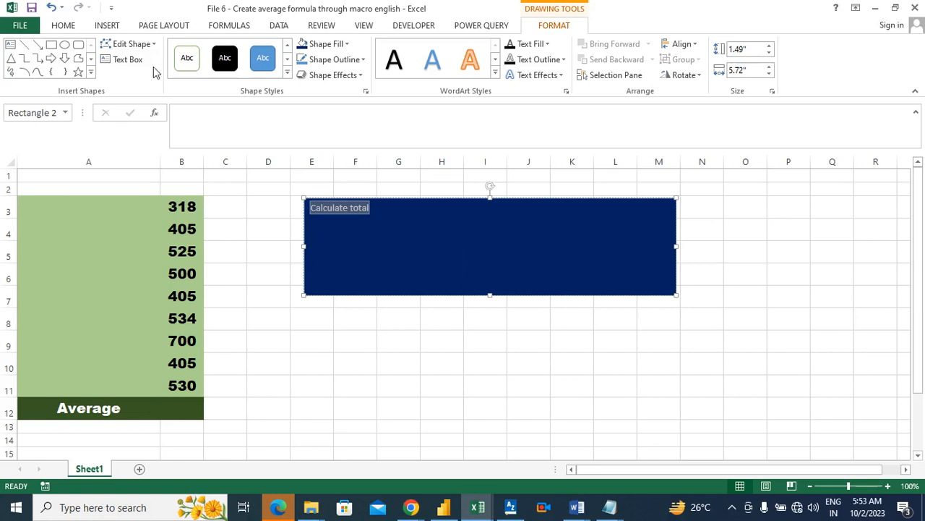
pyautogui.click(65, 25)
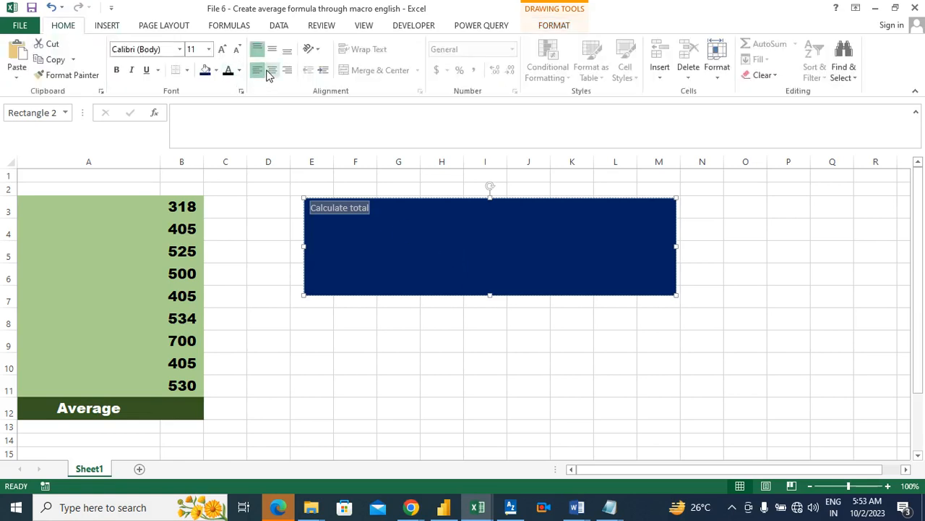
pyautogui.click(272, 70)
pyautogui.click(272, 49)
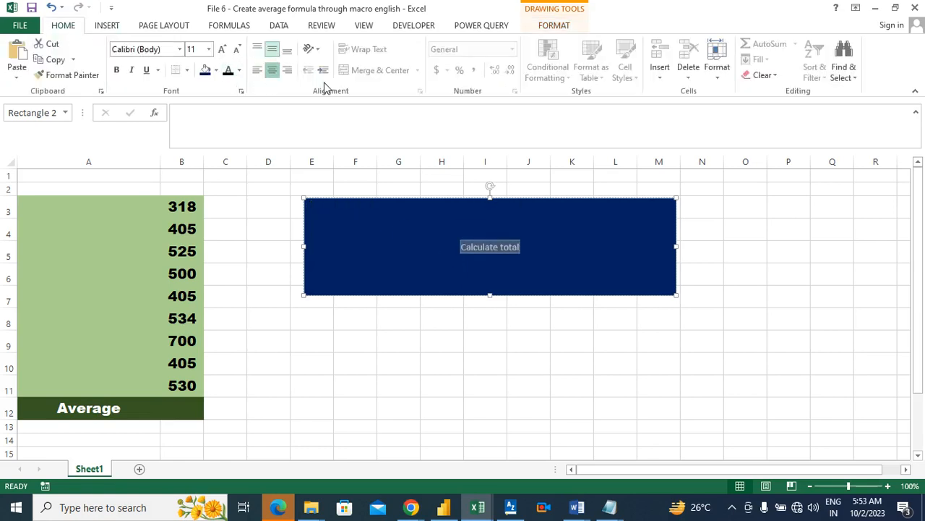
# Set the rectangle's label to Arial Black at size 44
pyautogui.click(180, 51)
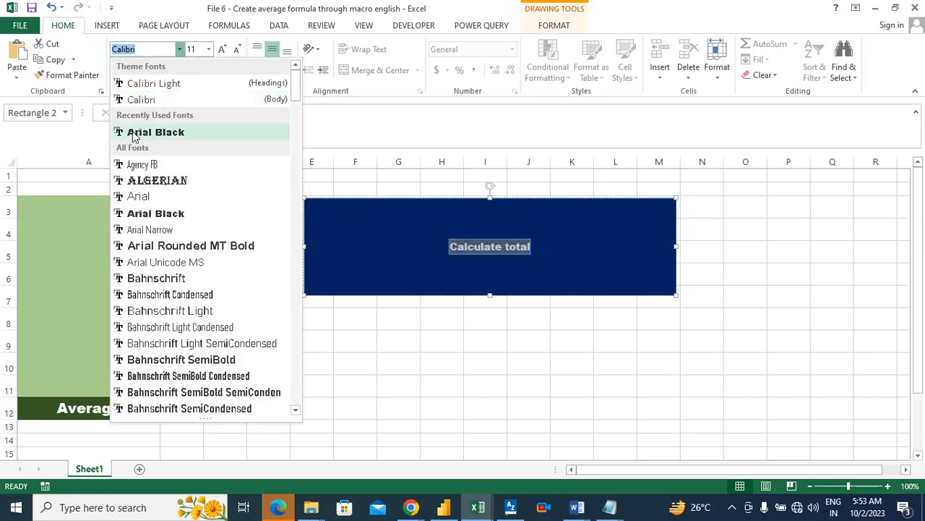
pyautogui.click(155, 132)
pyautogui.click(209, 49)
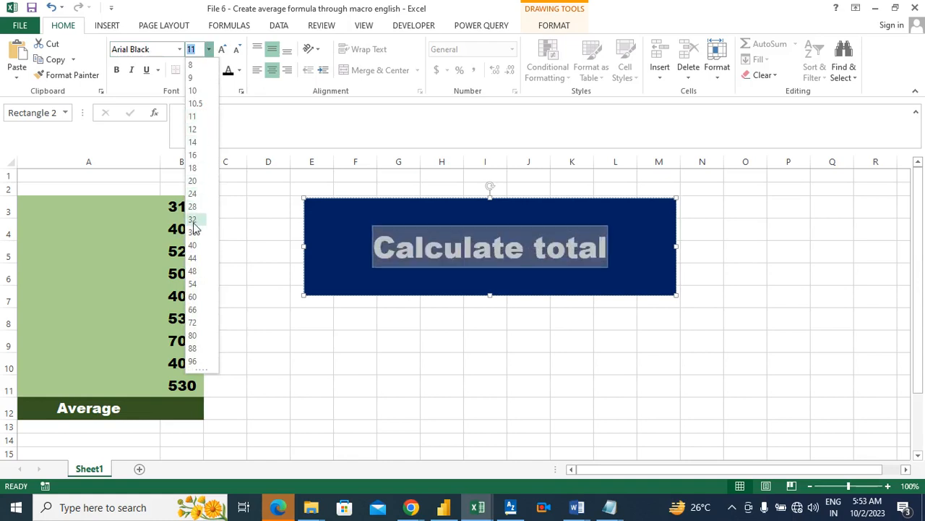
pyautogui.click(197, 259)
pyautogui.click(296, 325)
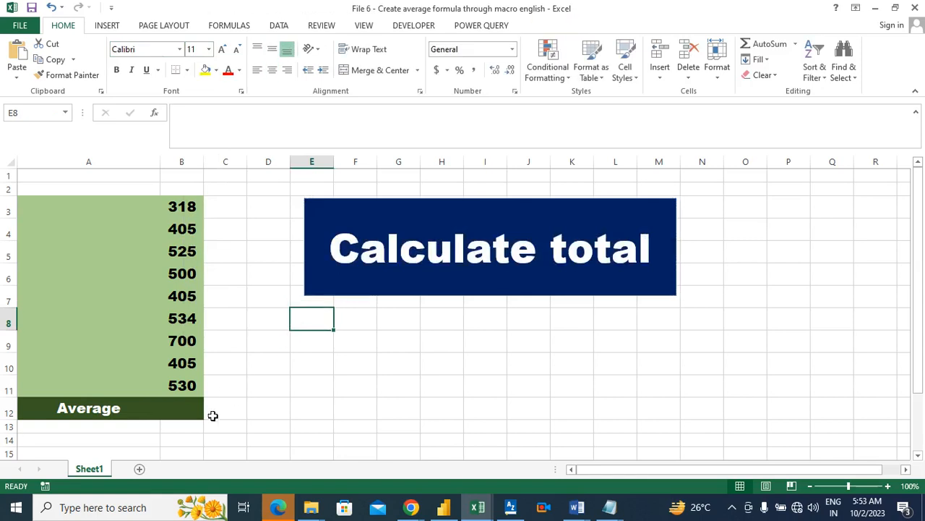
# Start recording a macro named averageformulamacroenglish from cell B12, stored in This Workbook, with the description averageformulamacroenglish
pyautogui.click(187, 408)
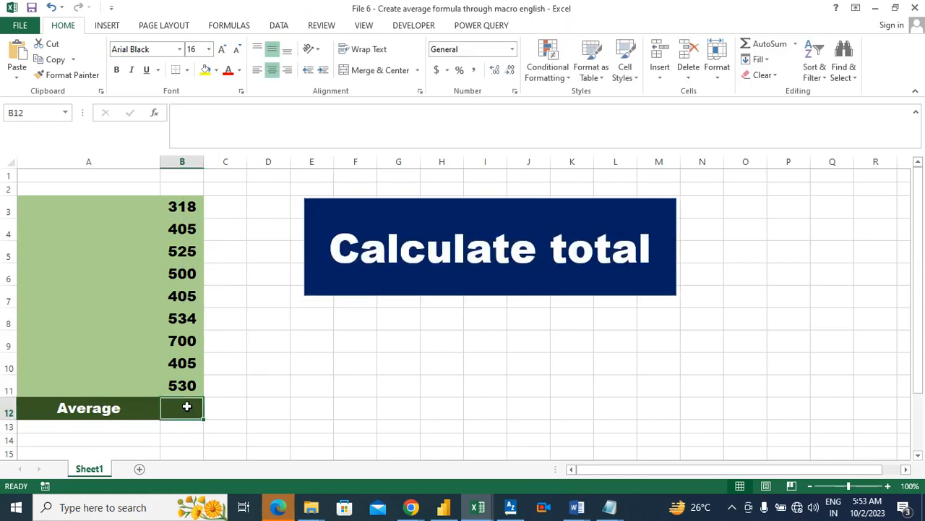
pyautogui.click(427, 26)
pyautogui.click(105, 47)
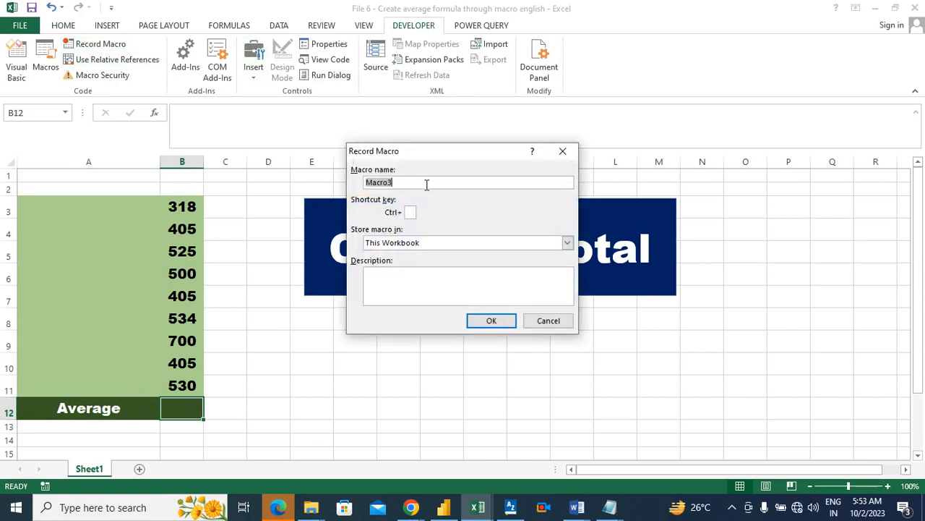
pyautogui.write('a')
pyautogui.write('verageformulathrough')
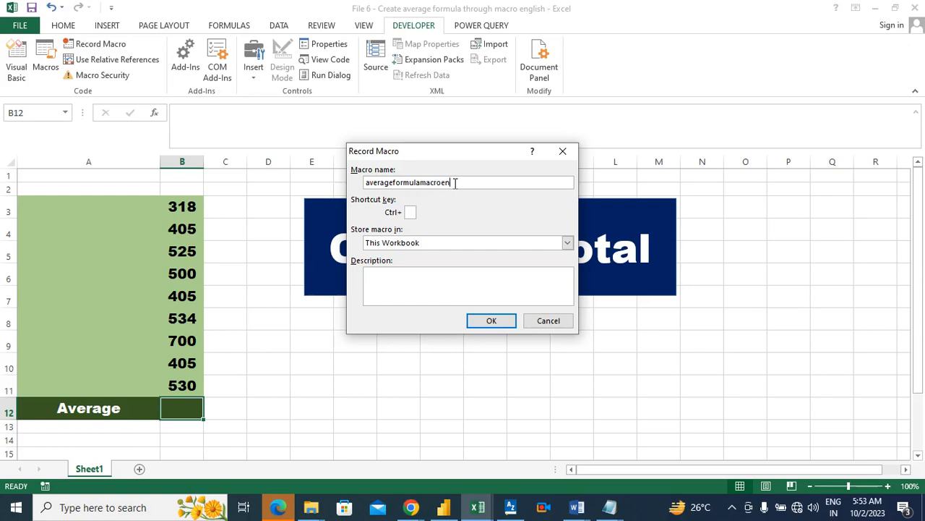
pyautogui.click(441, 285)
pyautogui.write('avera')
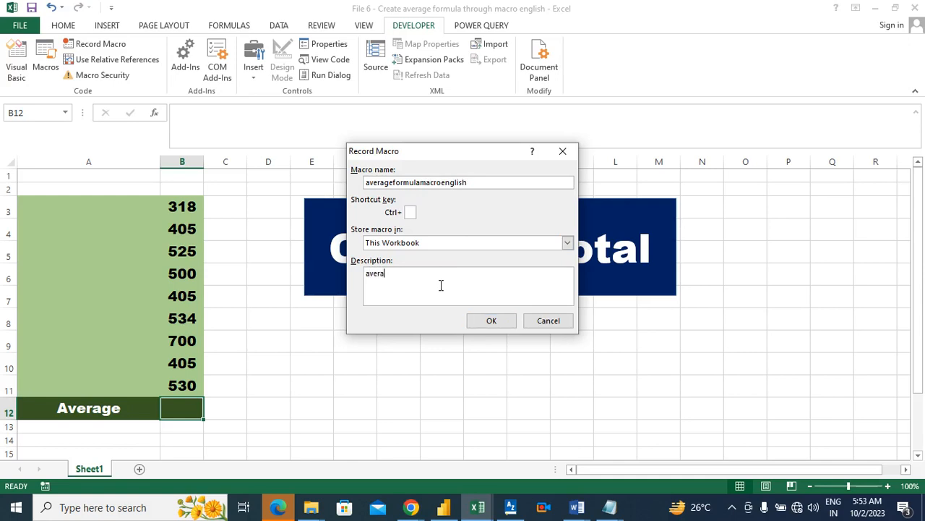
pyautogui.write('geformulamacroenglish')
pyautogui.click(492, 324)
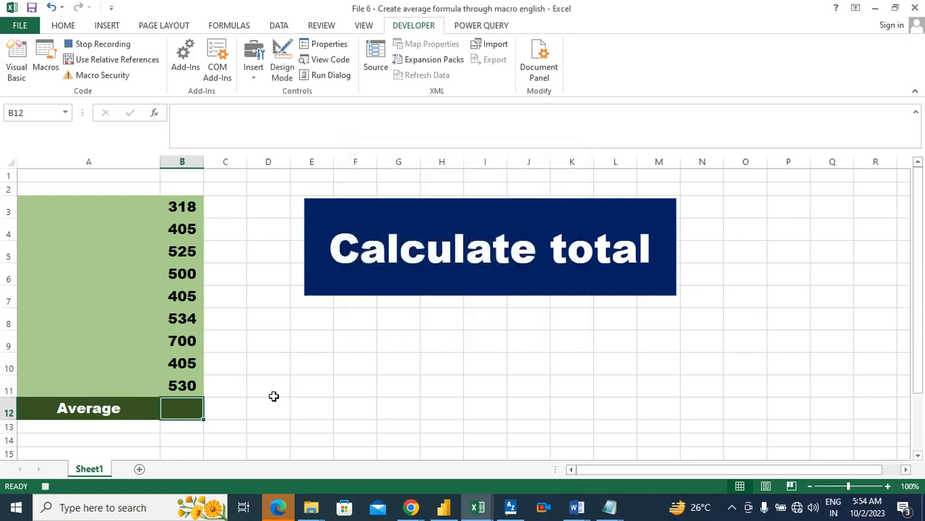
# Enter the formula =AVERAGE(B3:B11) in cell B12 beside the Average label
pyautogui.write('=a')
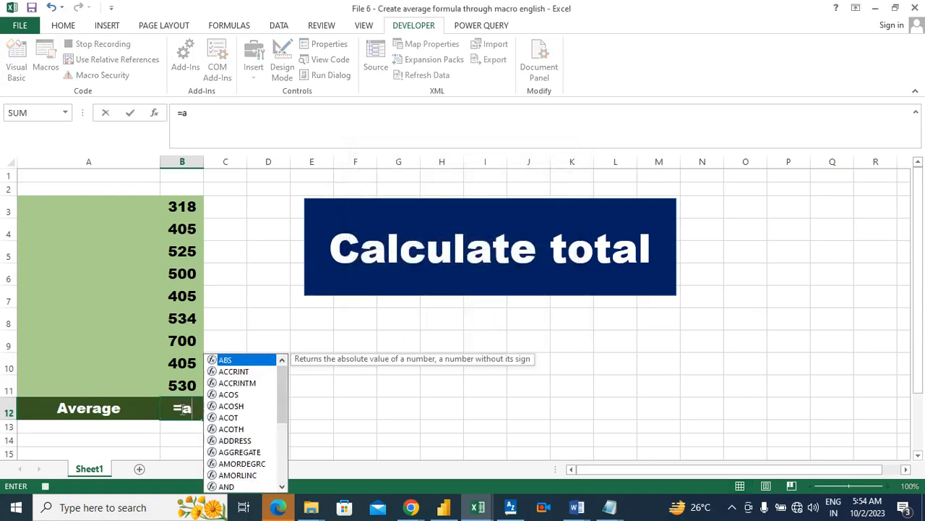
pyautogui.write('verage')
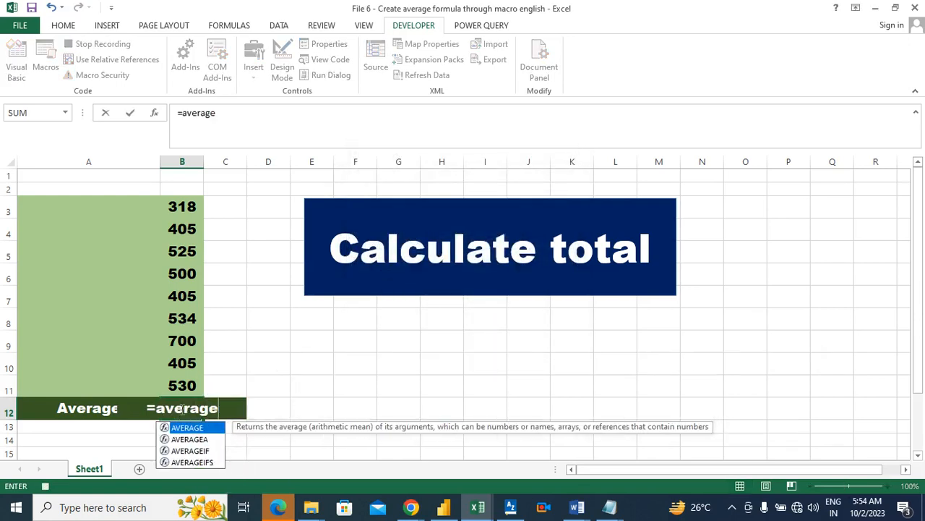
pyautogui.write('(')
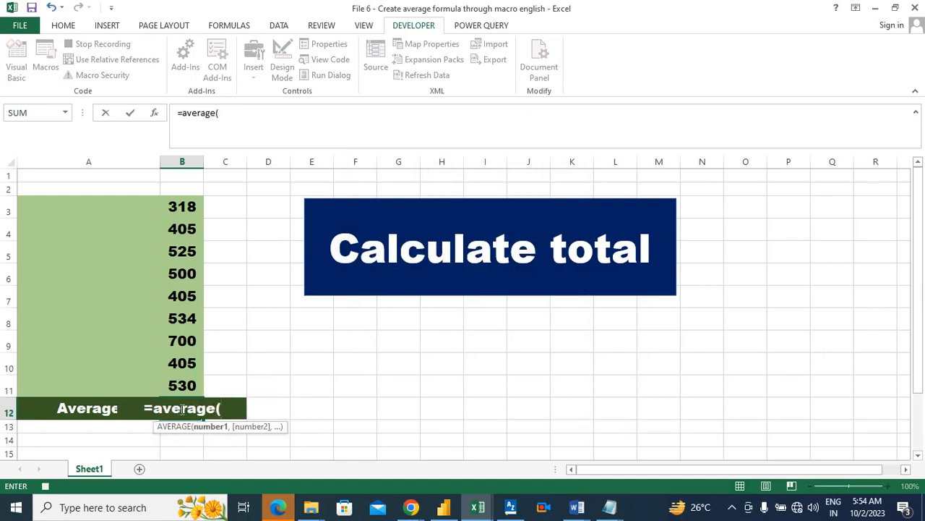
pyautogui.press('Up')
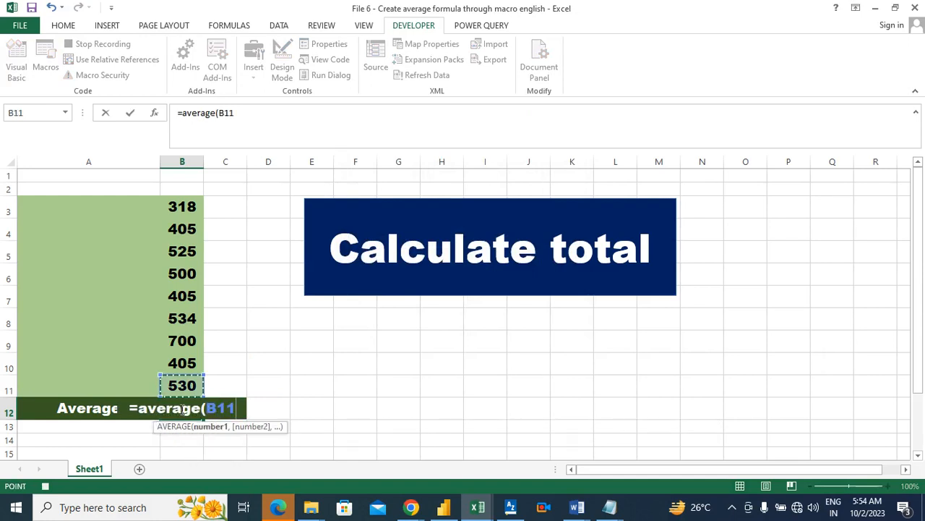
pyautogui.hotkey('ctrl', 'shift', 'Up')
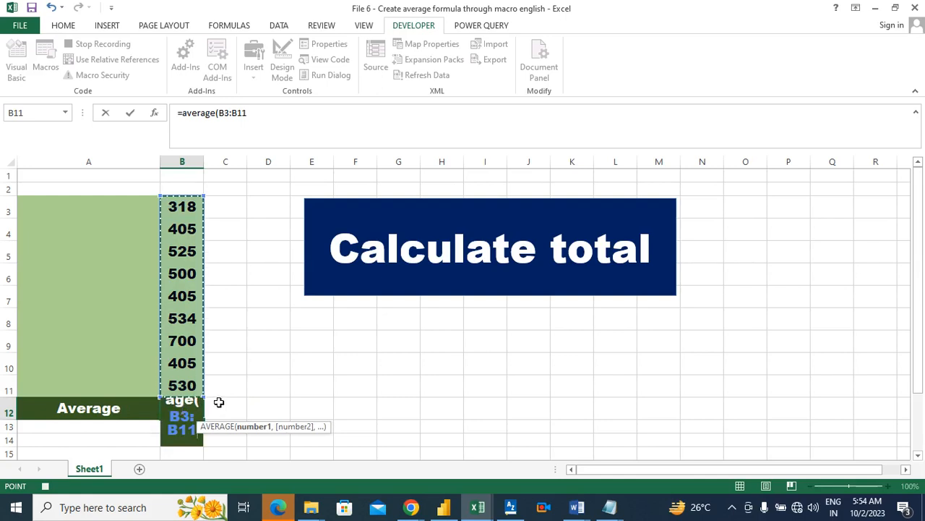
pyautogui.write(')')
pyautogui.press('Return')
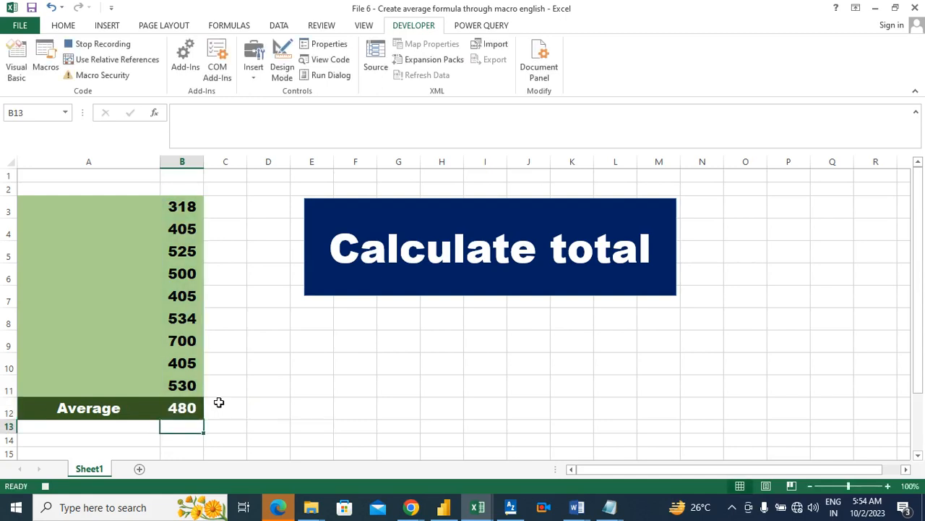
# Widen column B to about twice its width and stop recording the macro
pyautogui.press('Up')
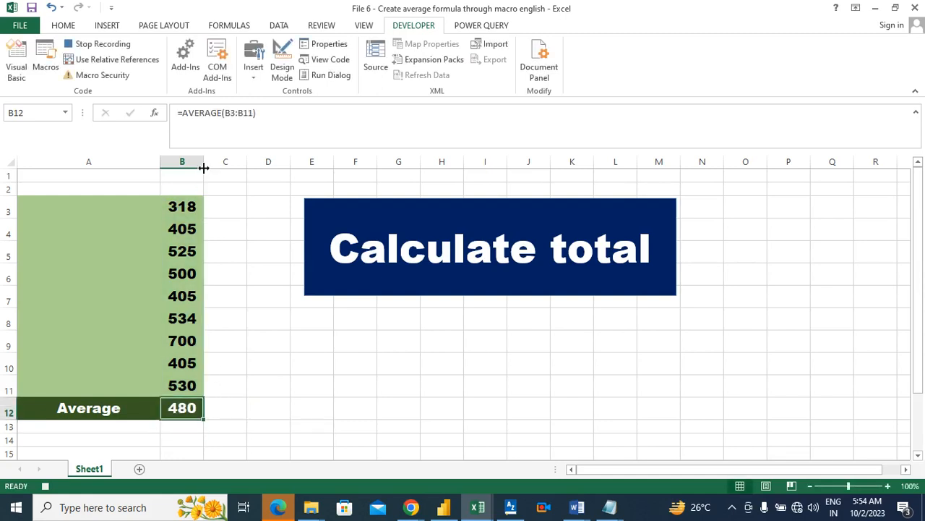
pyautogui.moveTo(204, 167); pyautogui.dragTo(245, 184)
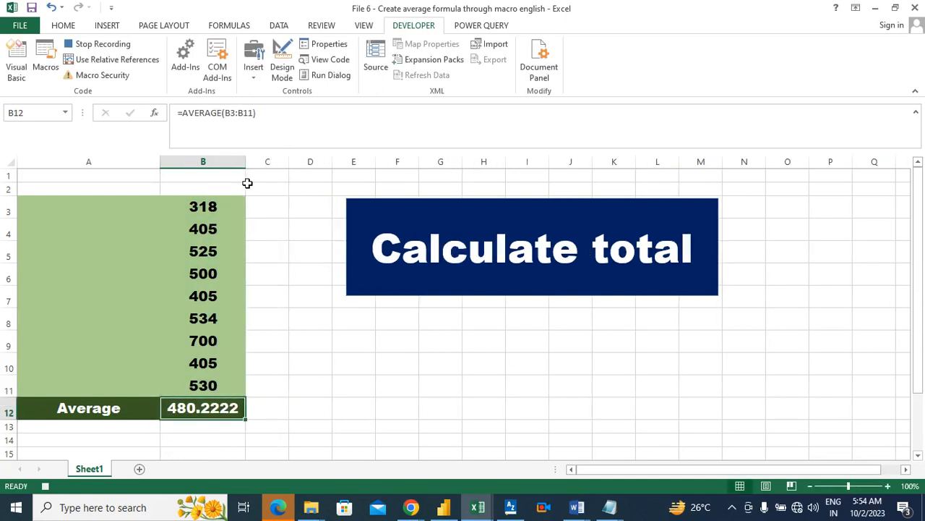
pyautogui.click(291, 338)
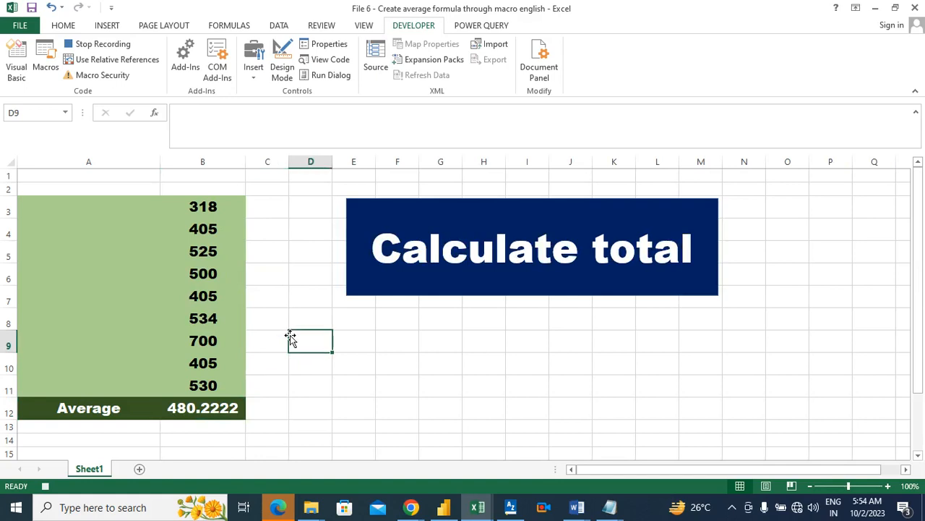
pyautogui.click(103, 44)
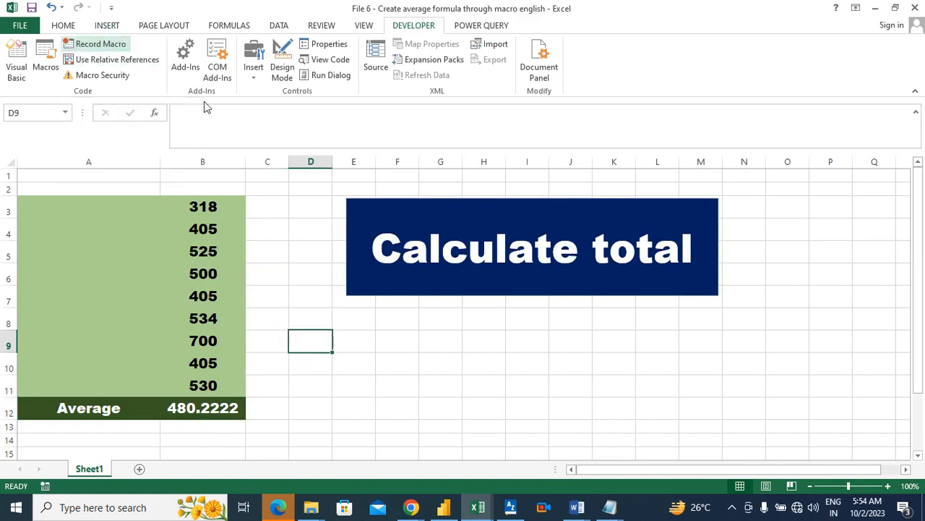
# Clear the average formula from cell B12
pyautogui.click(208, 402)
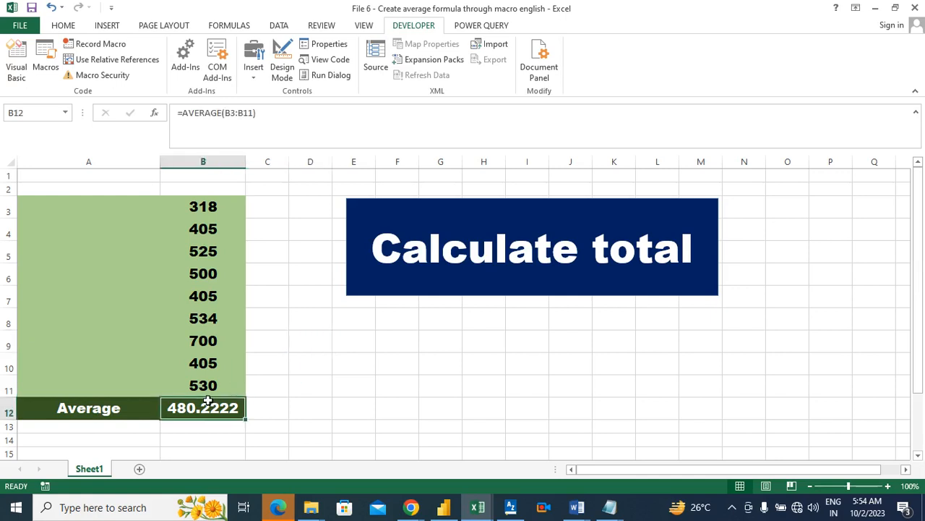
pyautogui.press('Left')
pyautogui.press('Right')
pyautogui.press('Delete')
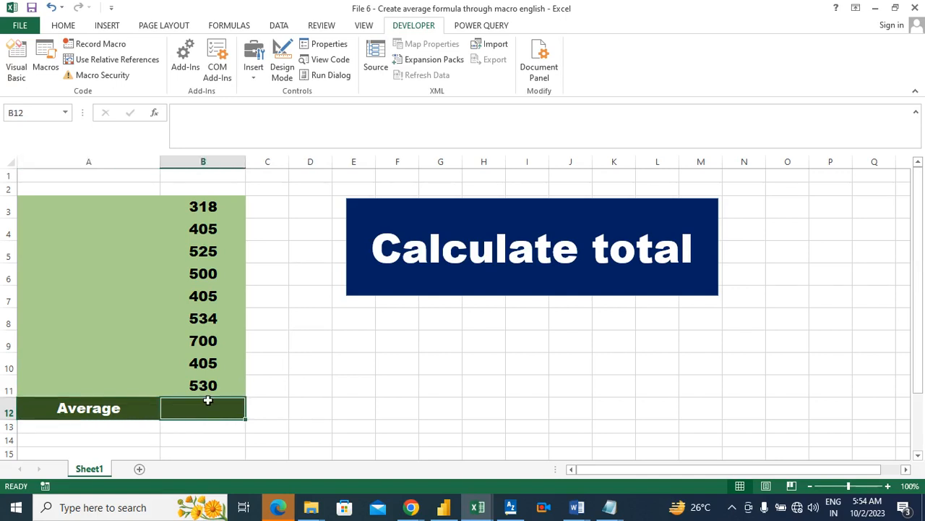
pyautogui.press('Left')
pyautogui.press('Right')
pyautogui.press('Left')
pyautogui.press('Right')
# Assign the averageformulamacroenglish macro from File 6 - Create average formula through macro english.xlsm to the Calculate total rectangle
pyautogui.rightClick(347, 208)
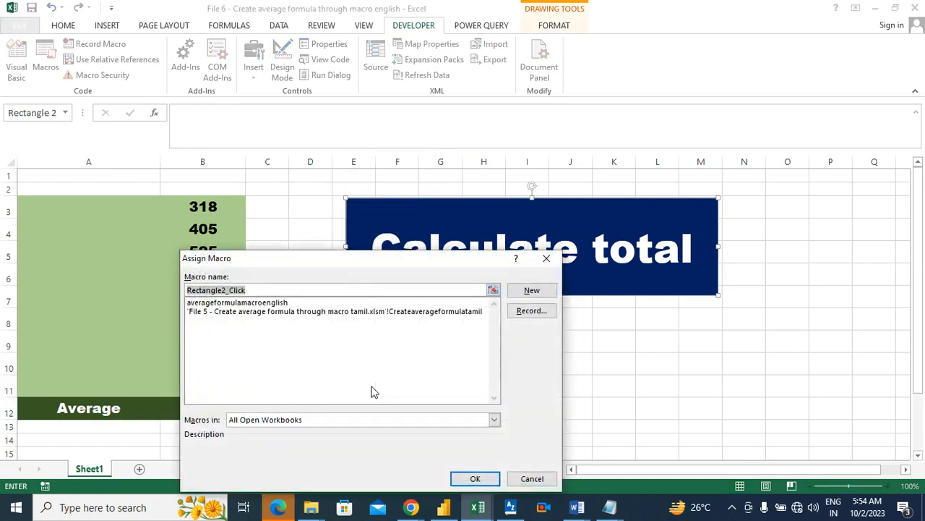
pyautogui.click(310, 420)
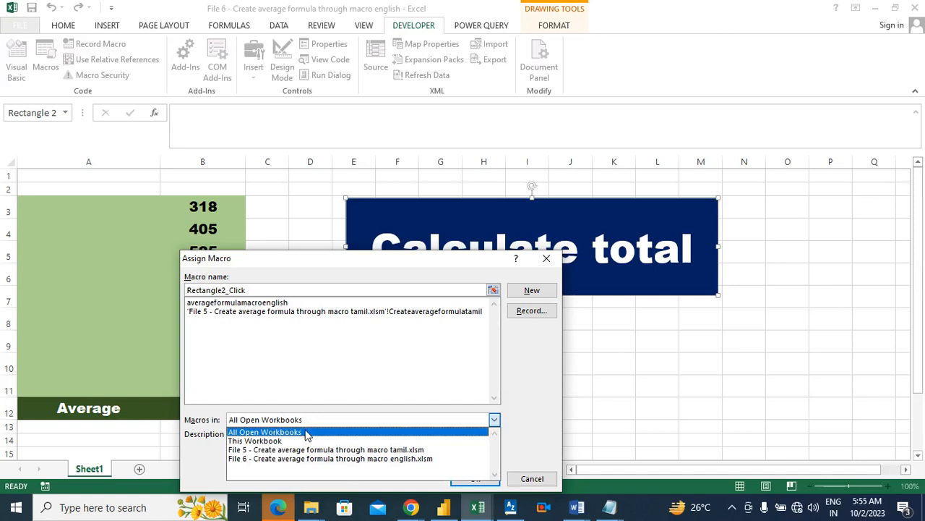
pyautogui.click(282, 458)
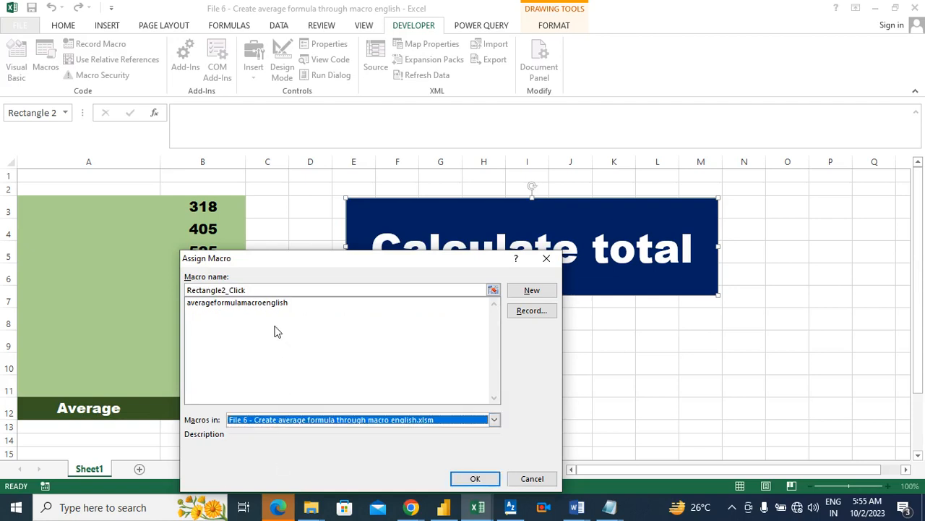
pyautogui.click(268, 304)
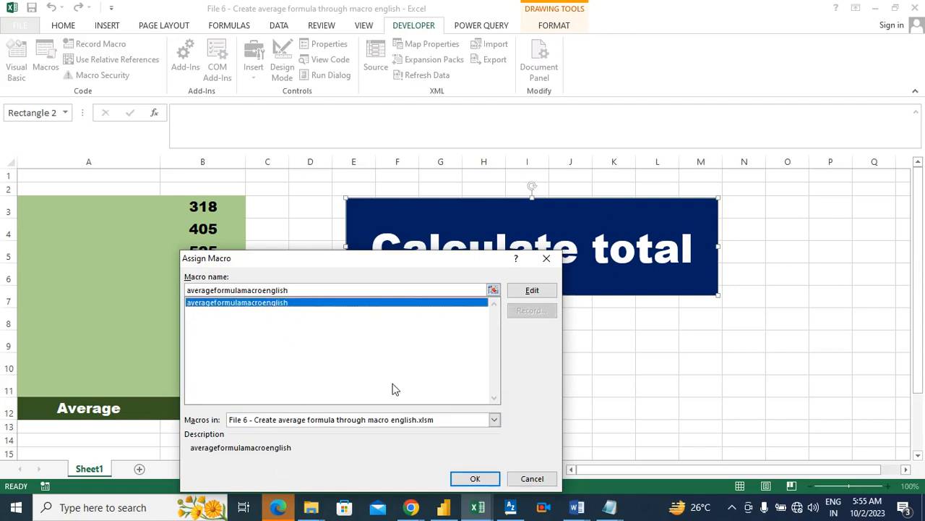
pyautogui.click(473, 478)
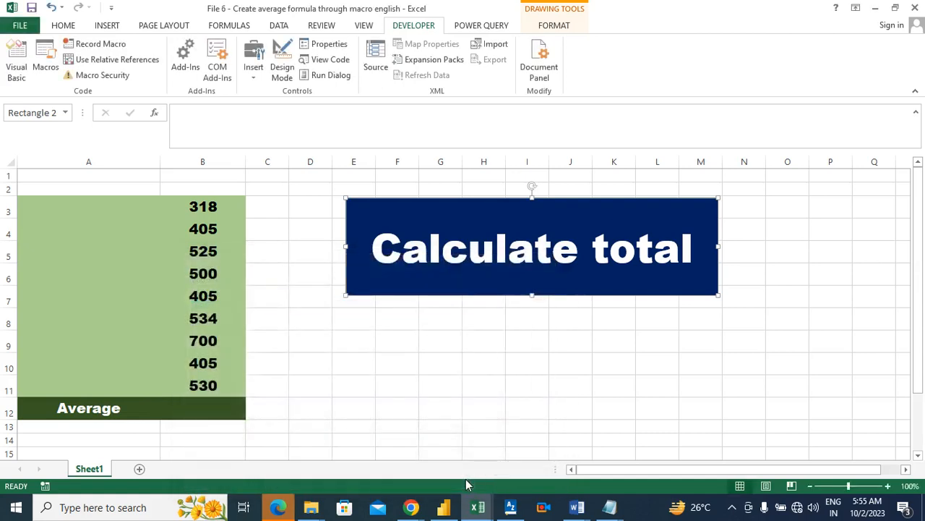
# Run the macro from the Calculate total rectangle and inspect the formula in cell B12
pyautogui.click(233, 408)
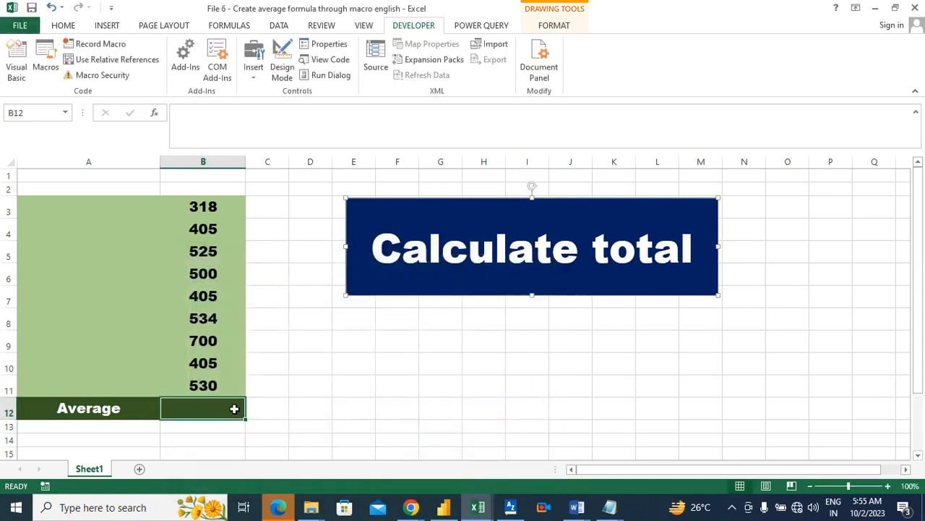
pyautogui.click(512, 243)
pyautogui.click(247, 401)
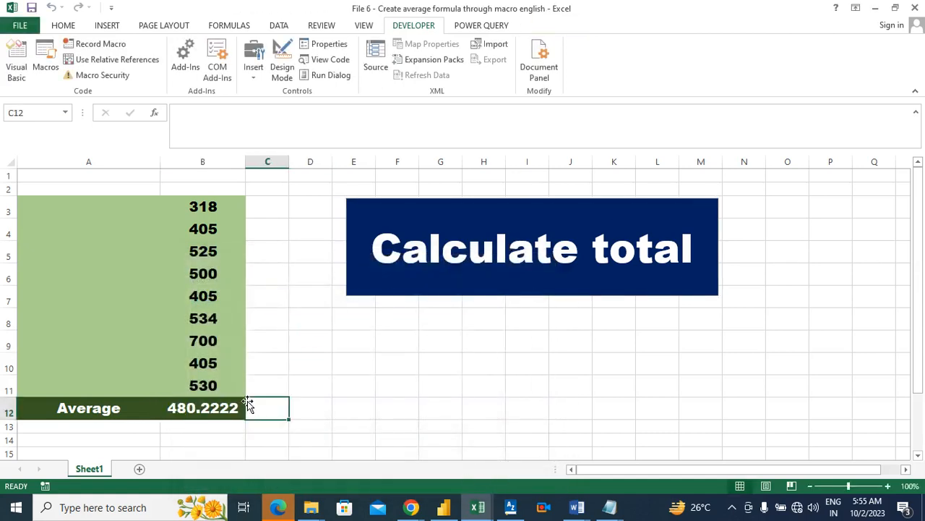
pyautogui.click(240, 403)
pyautogui.press('Left')
pyautogui.click(239, 402)
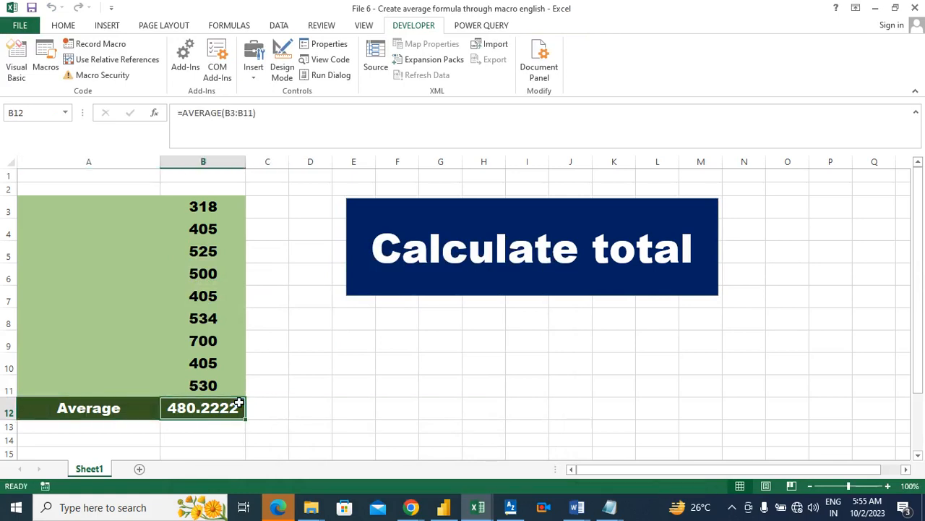
pyautogui.click(283, 257)
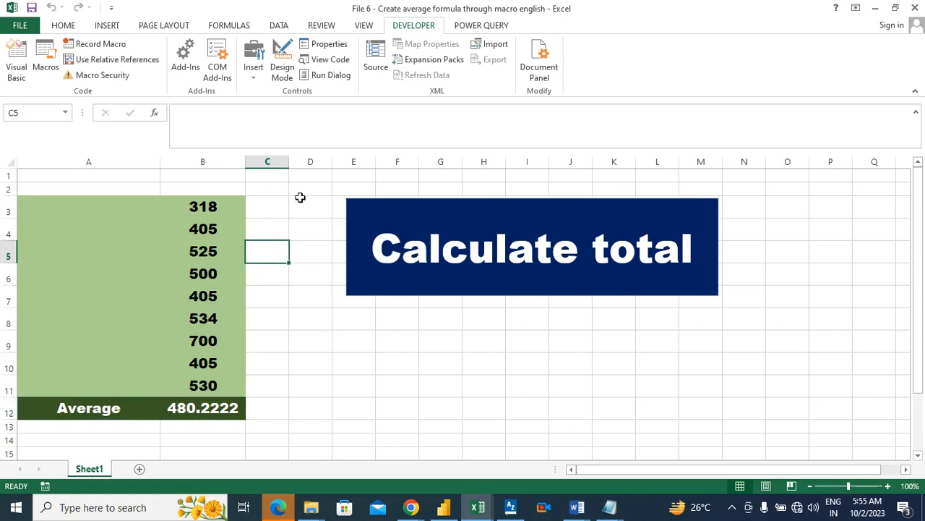
# Delete the test run's average from cell B12
pyautogui.click(217, 407)
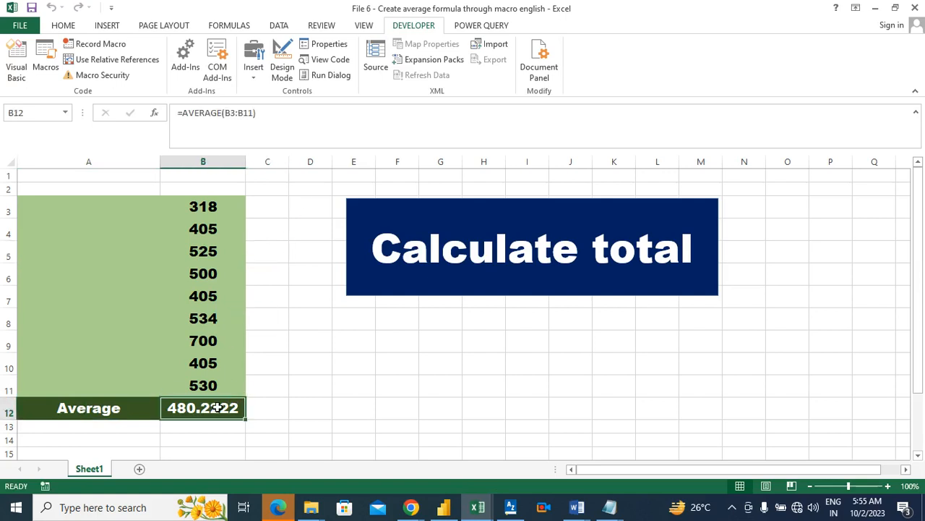
pyautogui.press('Delete')
pyautogui.press('Left')
pyautogui.press('Right')
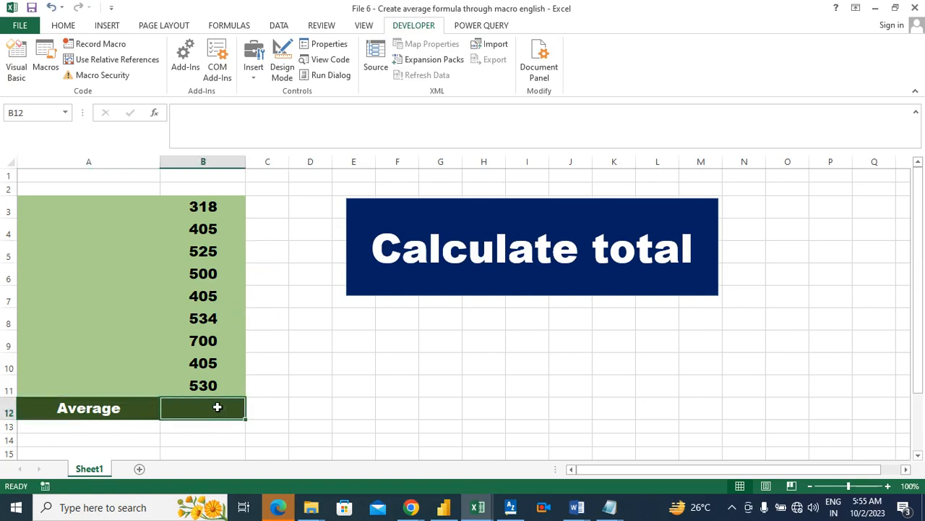
# Close the workbook, reopen File 6 - Create average formula through macro english from the Files with formula folder, and enable its macros
pyautogui.click(917, 10)
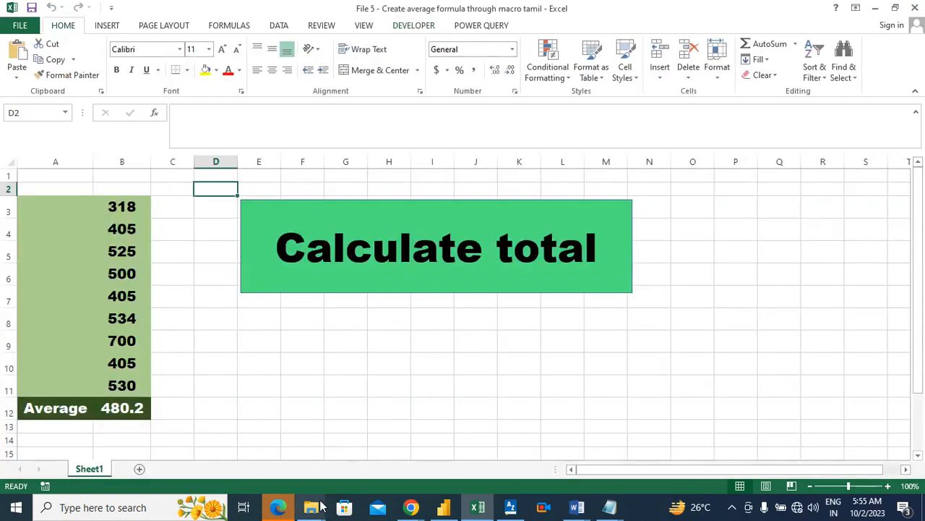
pyautogui.moveTo(322, 506)
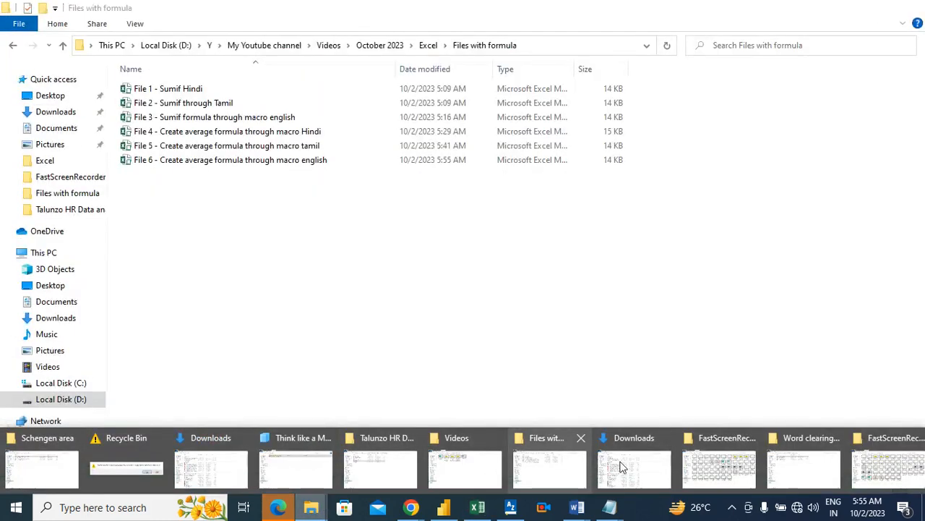
pyautogui.click(570, 467)
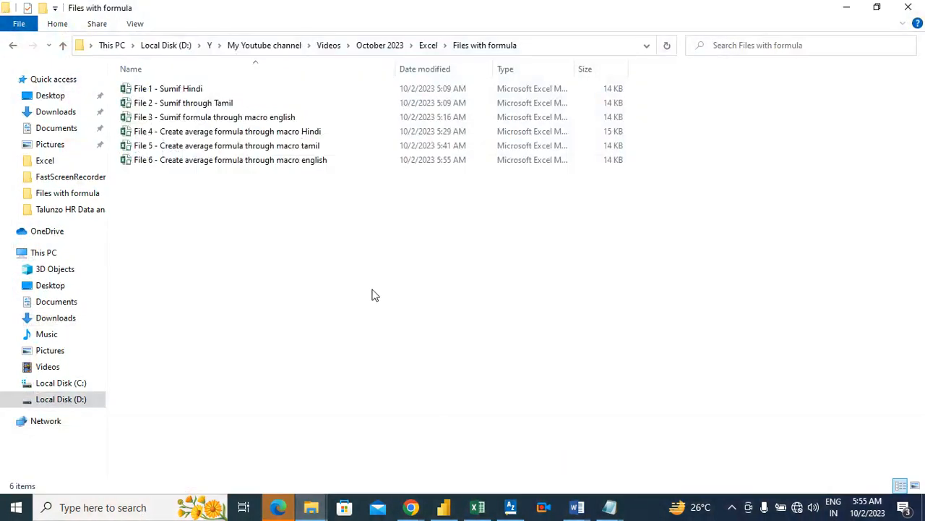
pyautogui.doubleClick(256, 160)
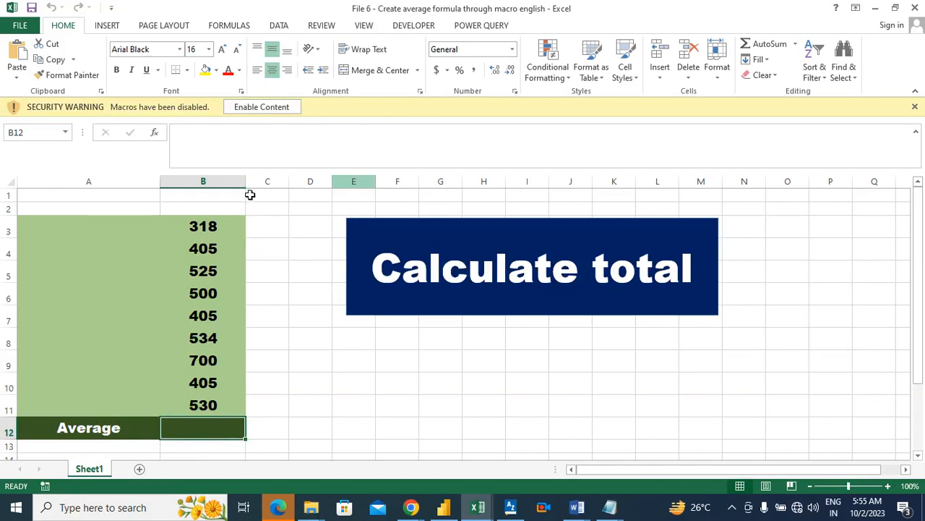
pyautogui.click(243, 109)
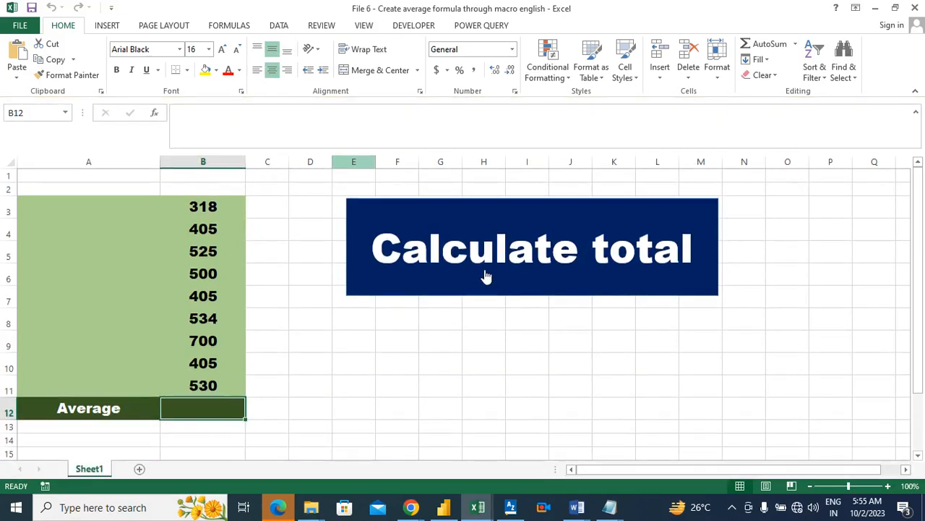
# Run the Calculate total rectangle's macro in the reopened workbook and check the average formula in cell B12
pyautogui.click(482, 257)
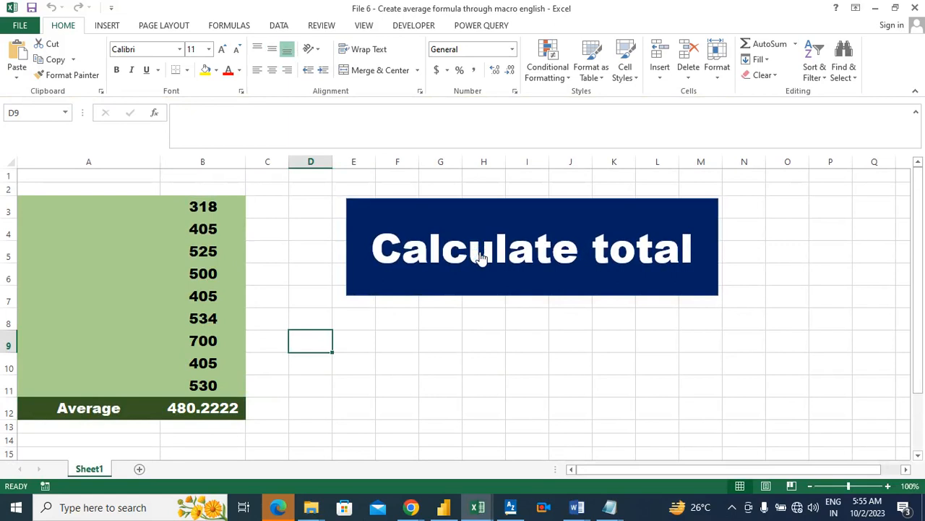
pyautogui.click(300, 383)
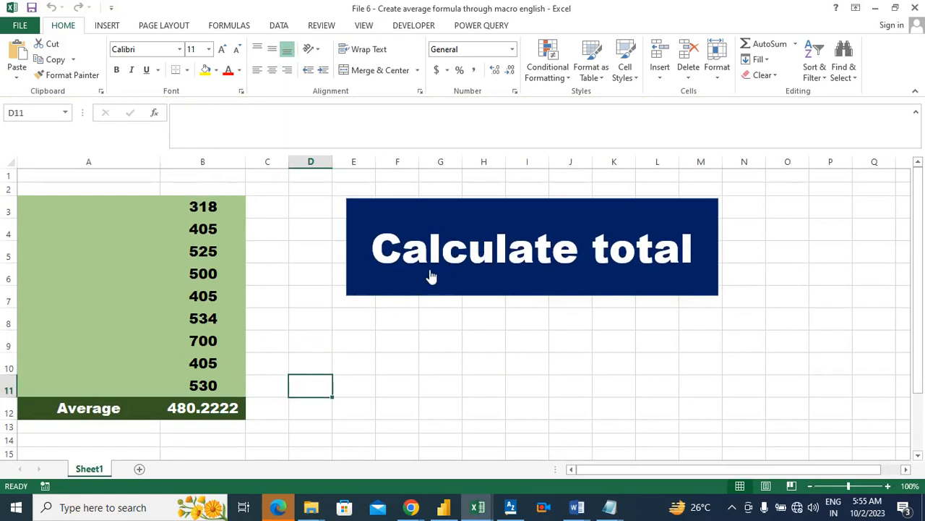
pyautogui.click(178, 415)
pyautogui.press('Left')
pyautogui.press('Right')
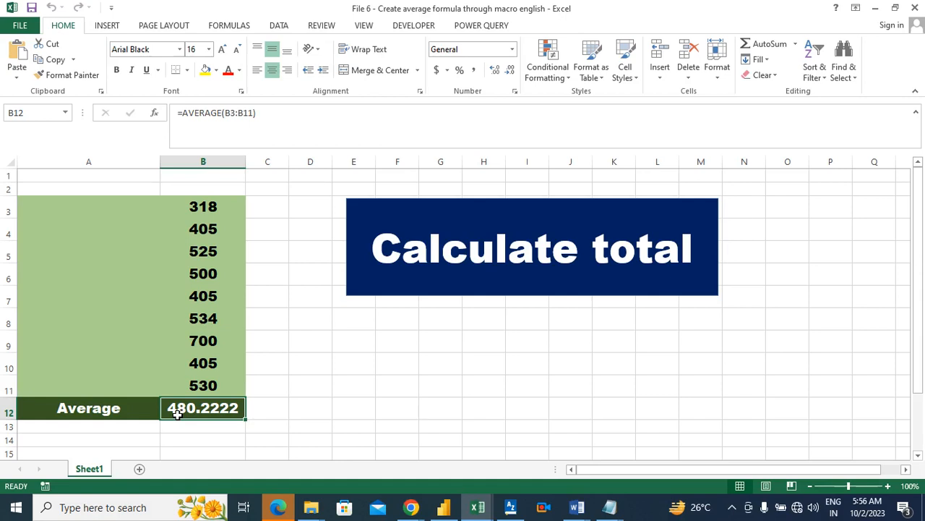
pyautogui.click(325, 368)
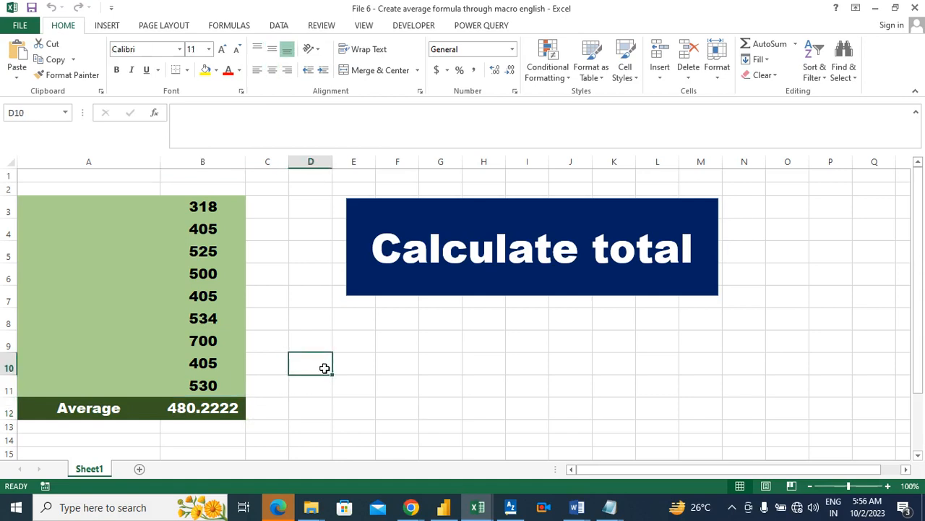
pyautogui.click(348, 360)
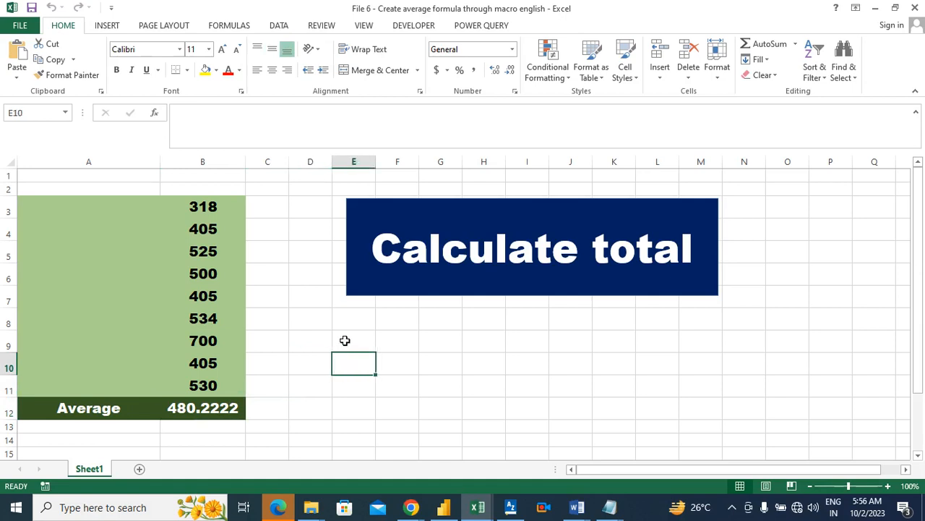
pyautogui.click(345, 340)
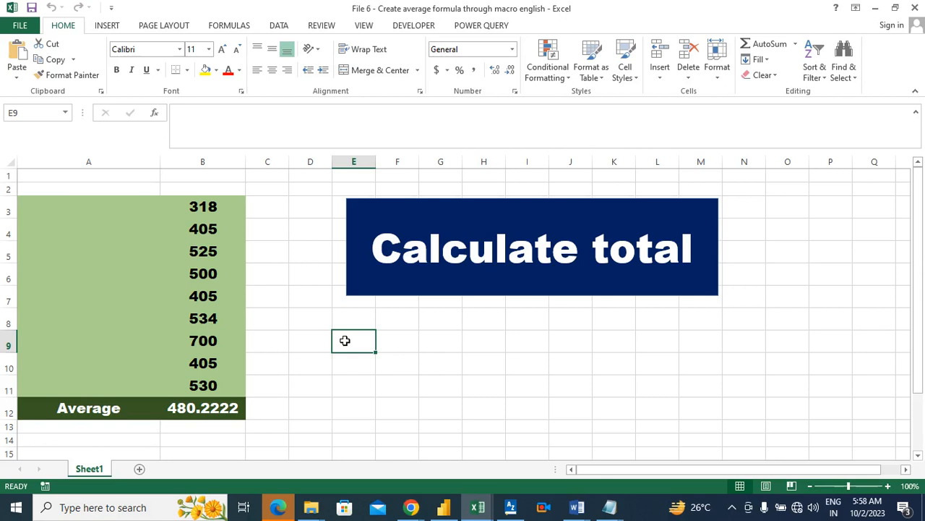
pyautogui.click(326, 339)
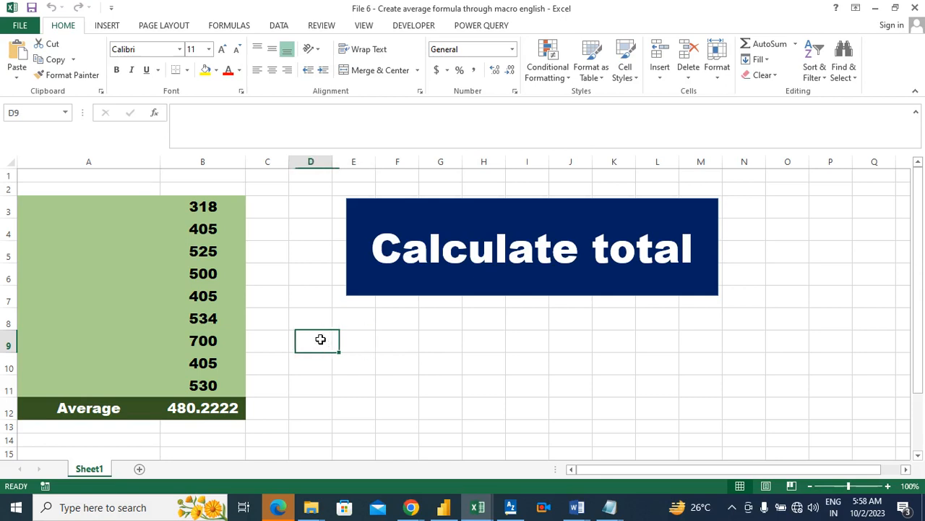